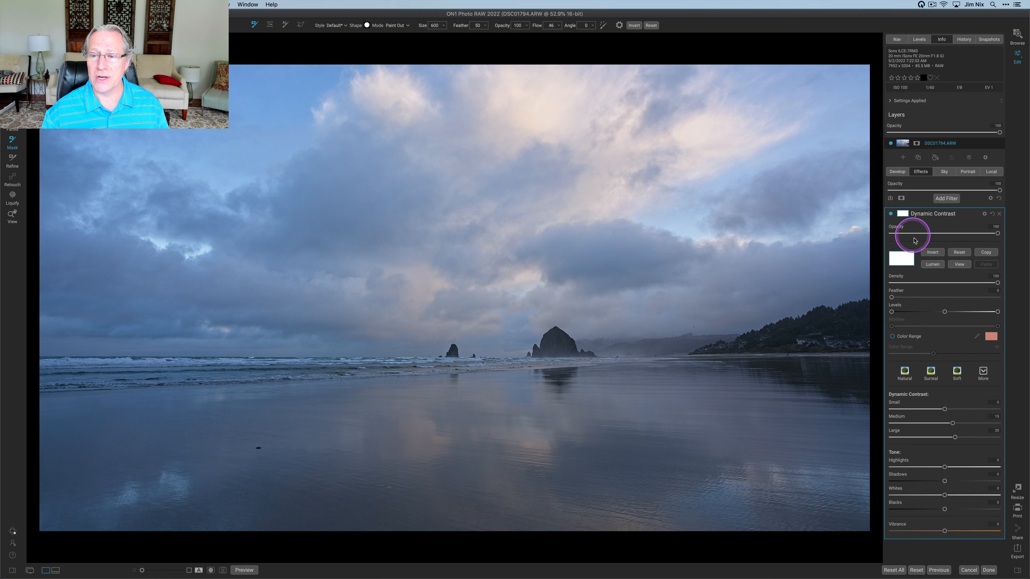
Draw a linear gradient mask across the horizon for the Dynamic Contrast filter, tilting it slightly to match the shoreline
click(269, 25)
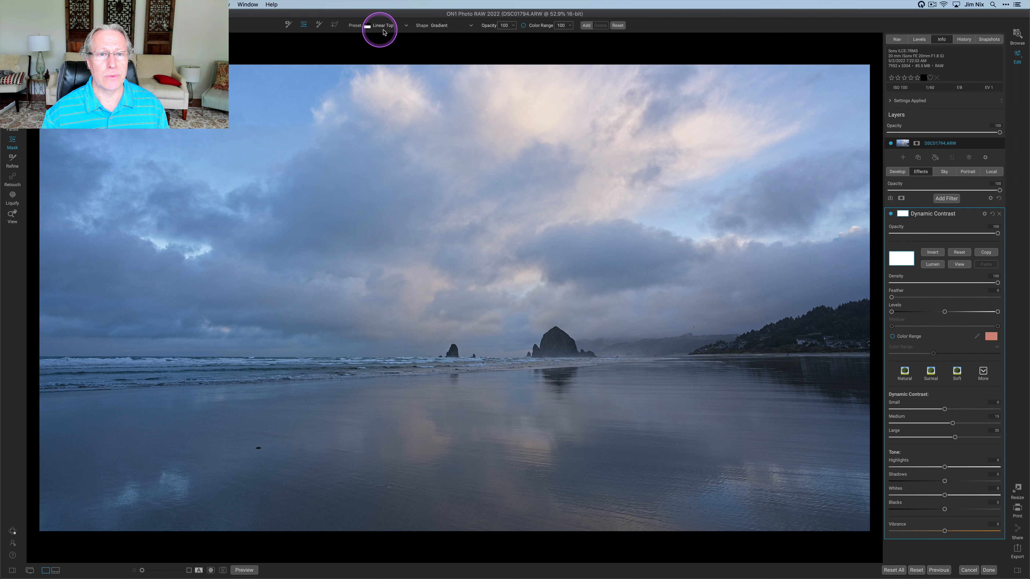
click(482, 361)
drag(483, 361, 482, 358)
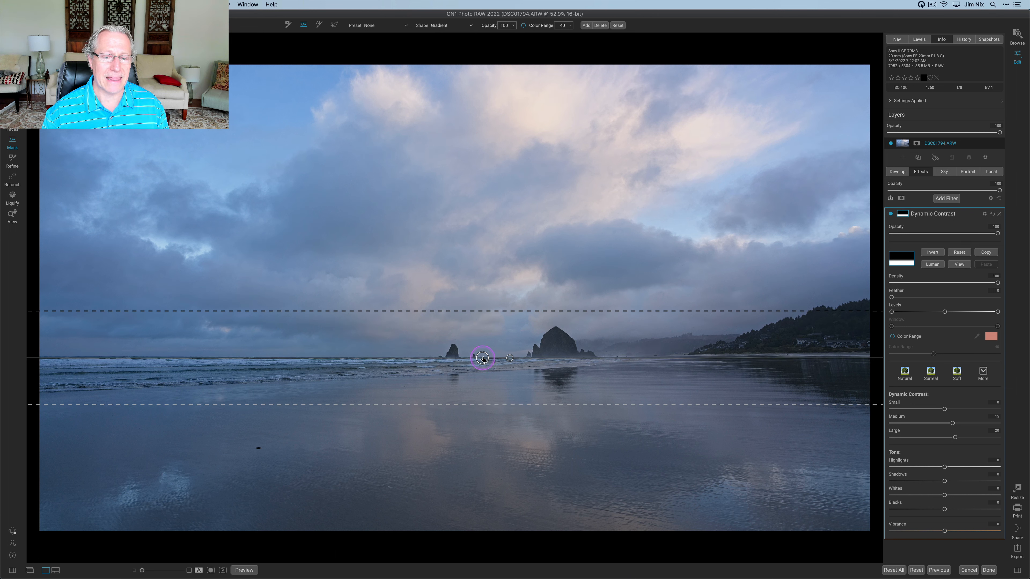
mouse_move(503, 310)
mouse_down()
mouse_move(485, 356)
mouse_move(511, 355)
mouse_move(501, 318)
mouse_up()
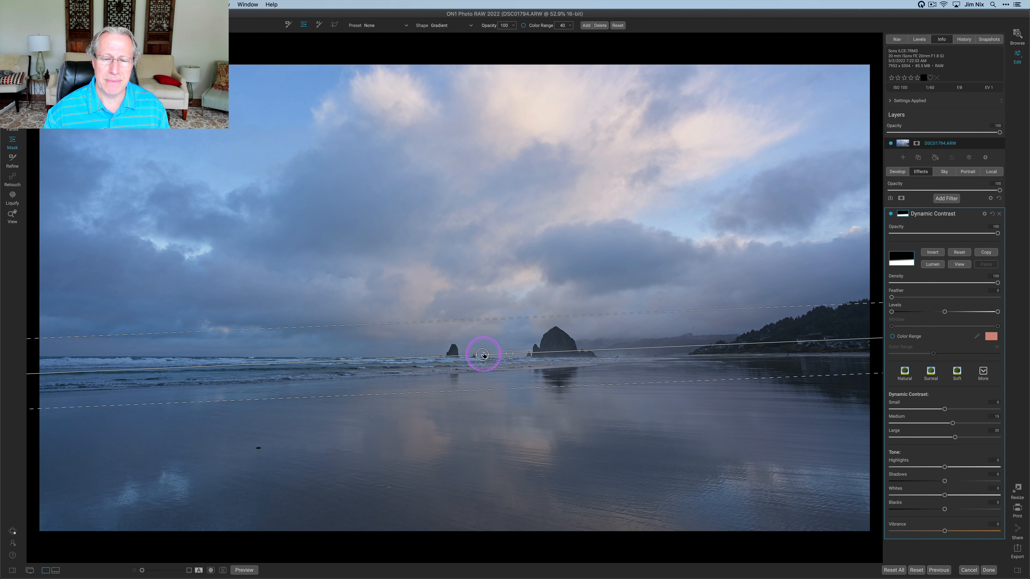
drag(483, 355, 483, 347)
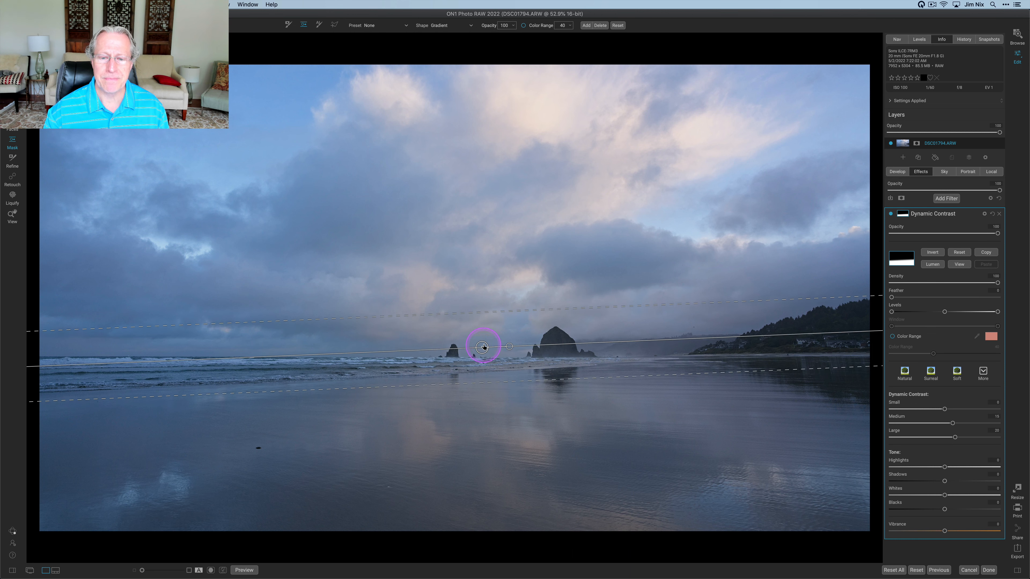
Preview the gradient mask, then toggle the Dynamic Contrast filter off and on to compare the effect
click(963, 264)
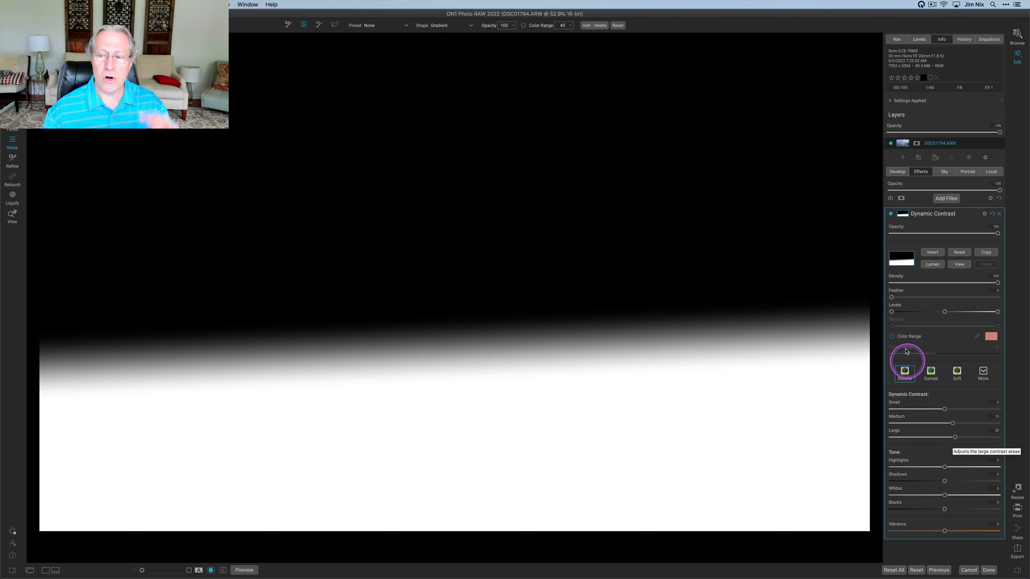
click(953, 266)
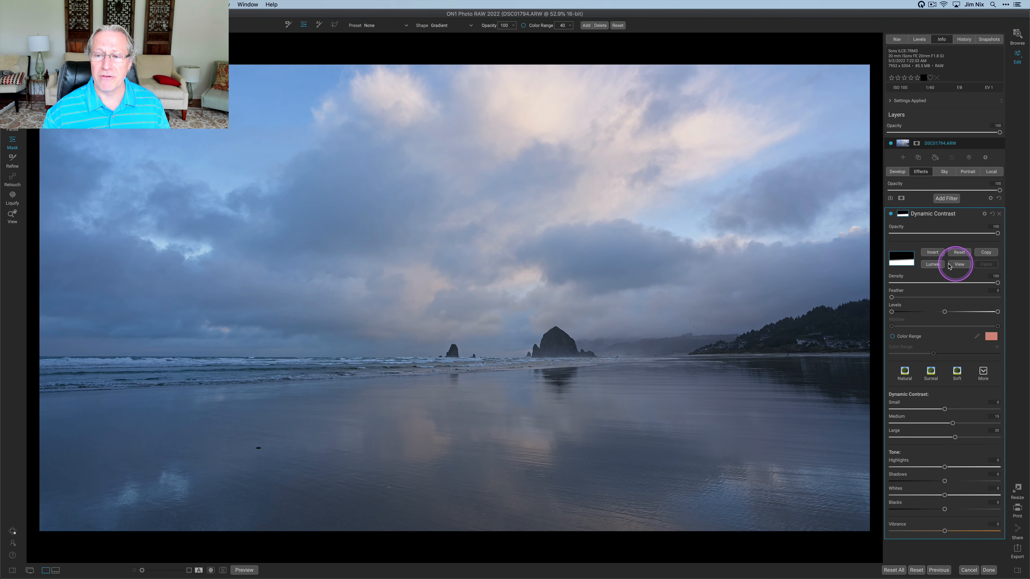
click(890, 214)
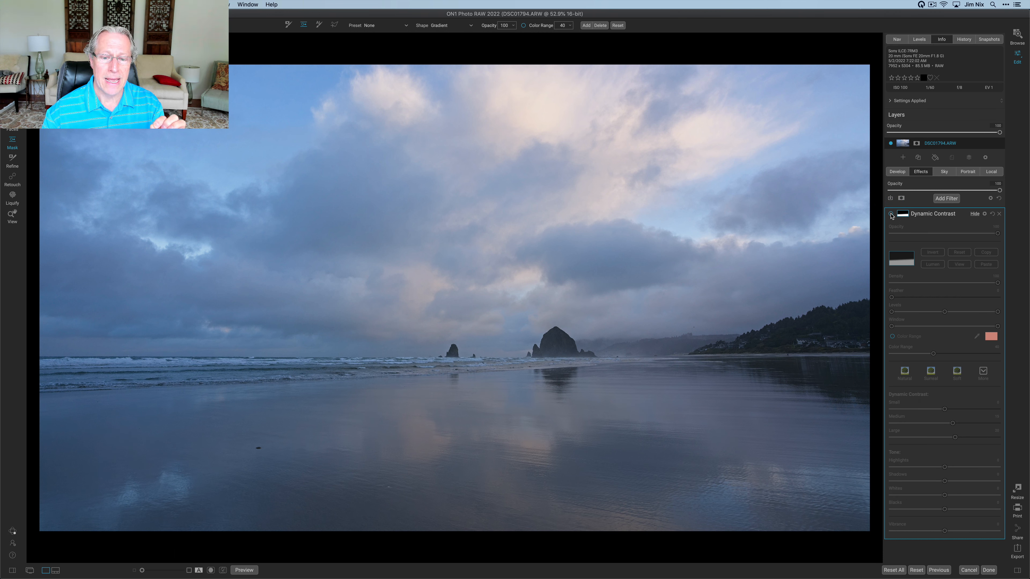
click(891, 215)
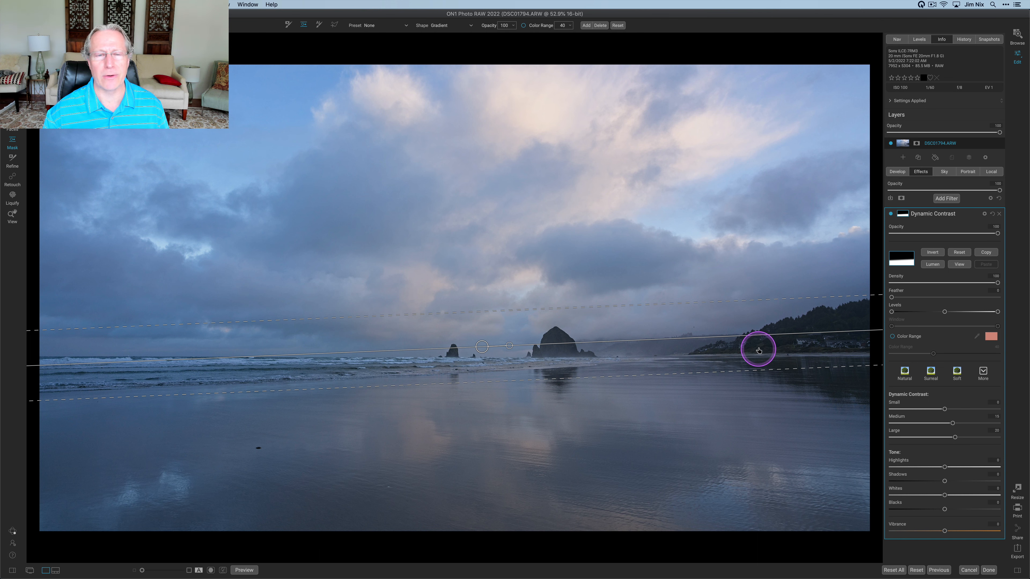
Copy the gradient mask and add a second Dynamic Contrast filter
click(986, 253)
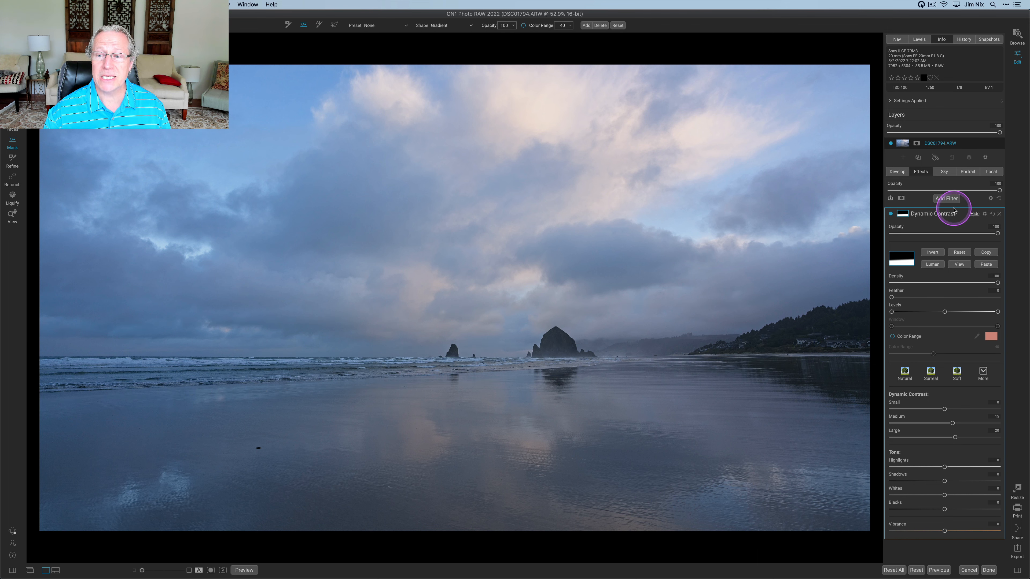
click(946, 198)
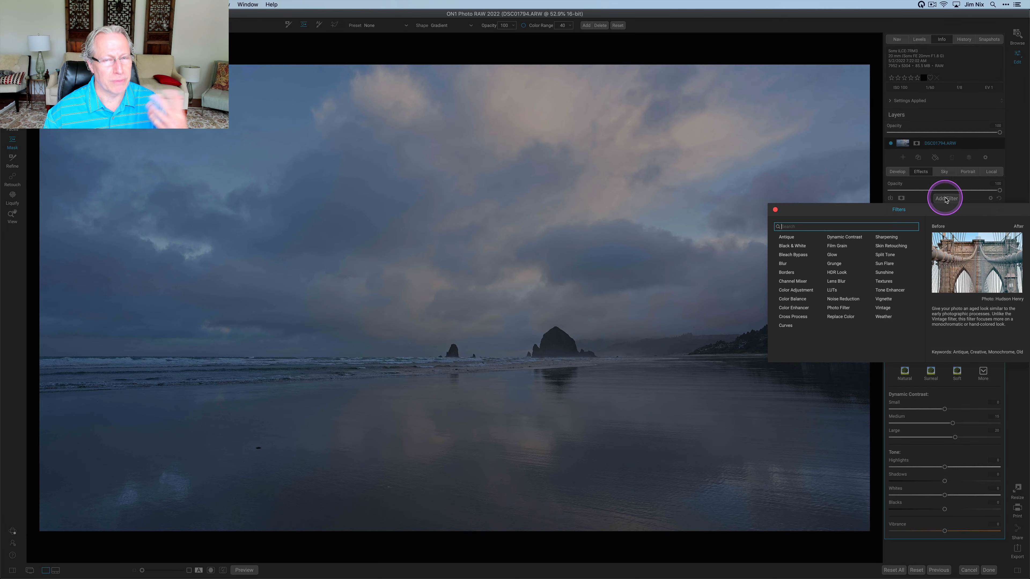
click(847, 240)
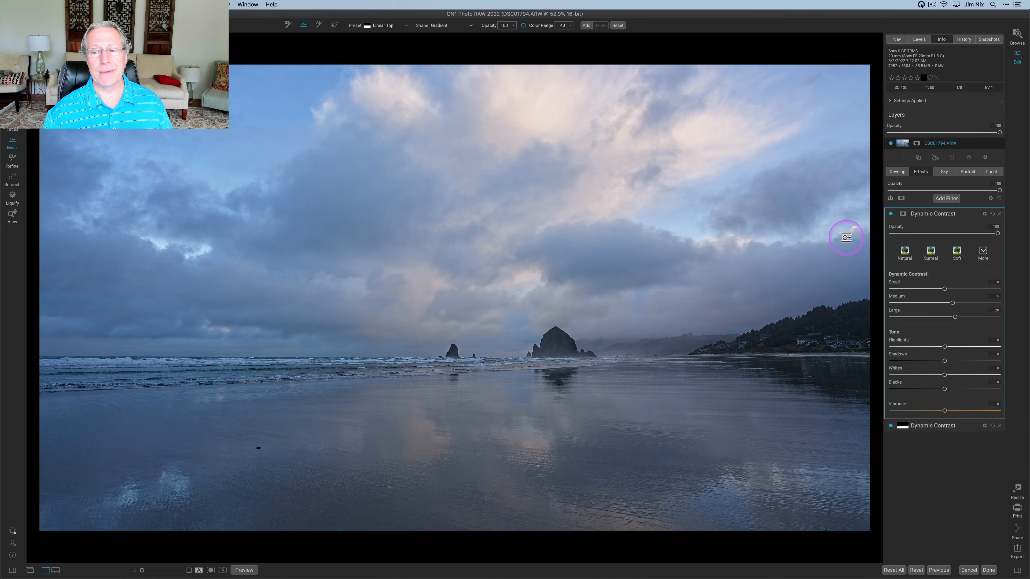
Paste the copied gradient mask into the new Dynamic Contrast filter
click(903, 214)
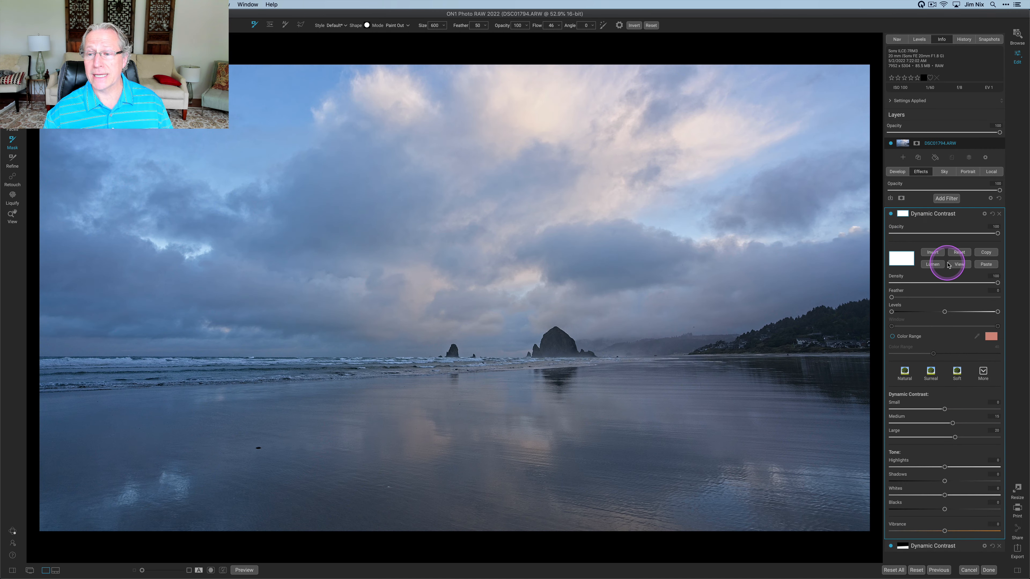
click(983, 266)
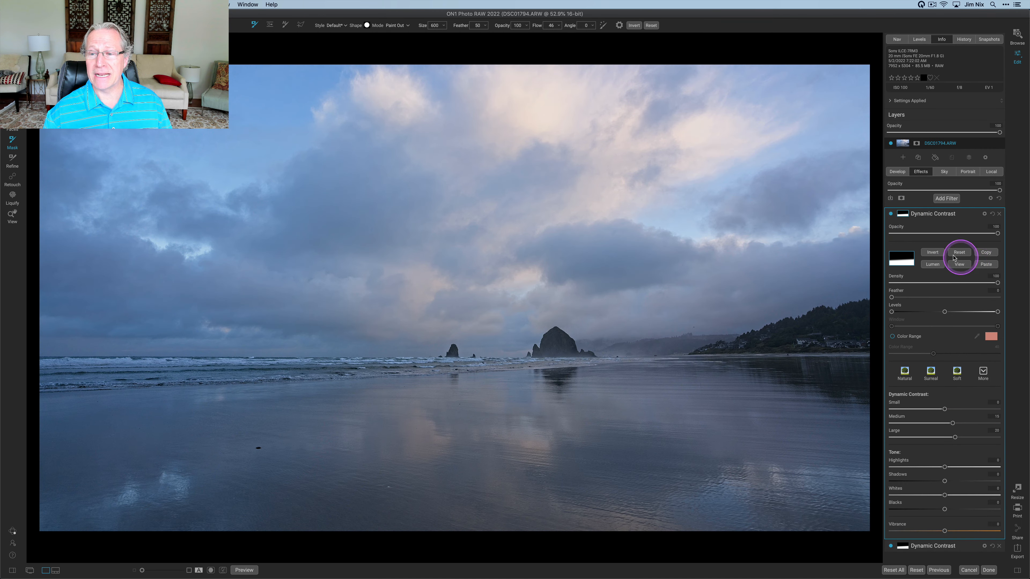
click(903, 215)
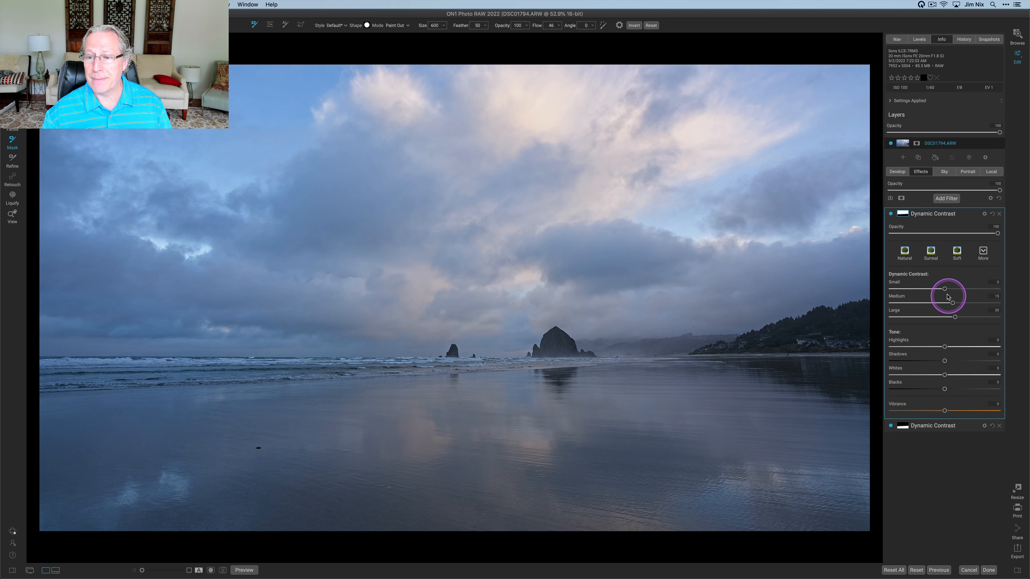
Lower the Small, Medium and Large contrast sliders on the second Dynamic Contrast filter and preview its mask
drag(944, 289, 930, 289)
click(931, 303)
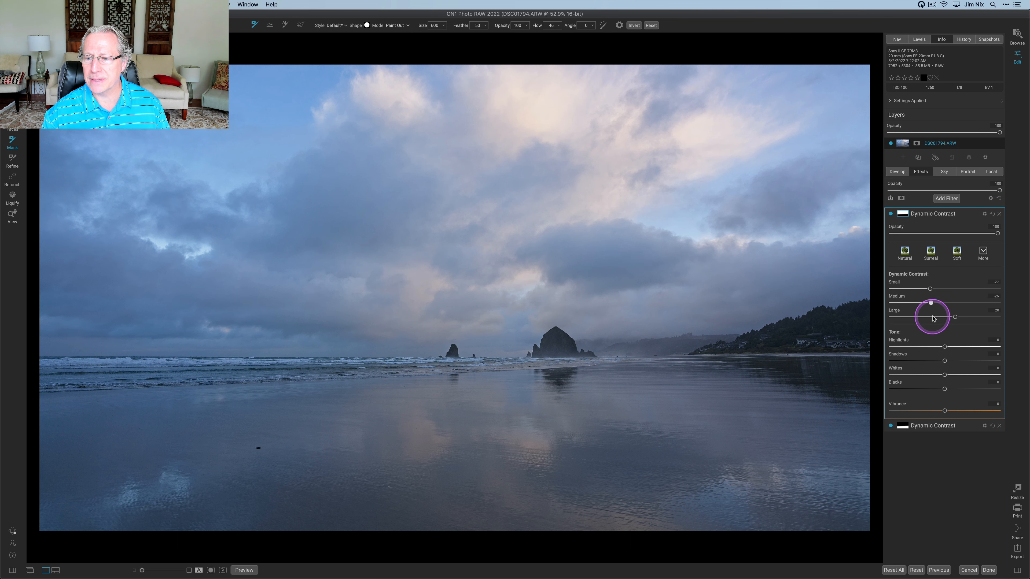
click(933, 317)
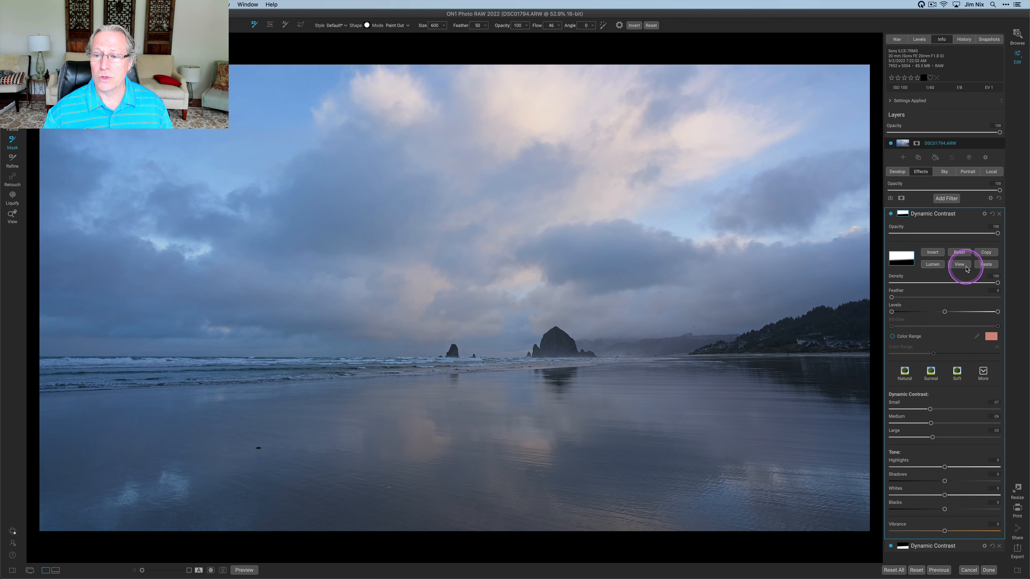
click(960, 264)
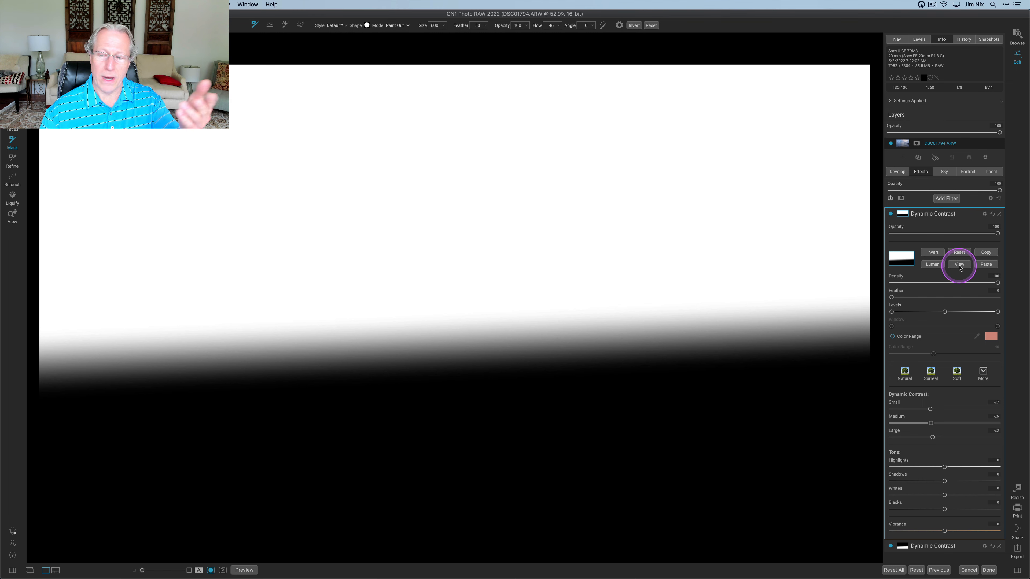
click(898, 229)
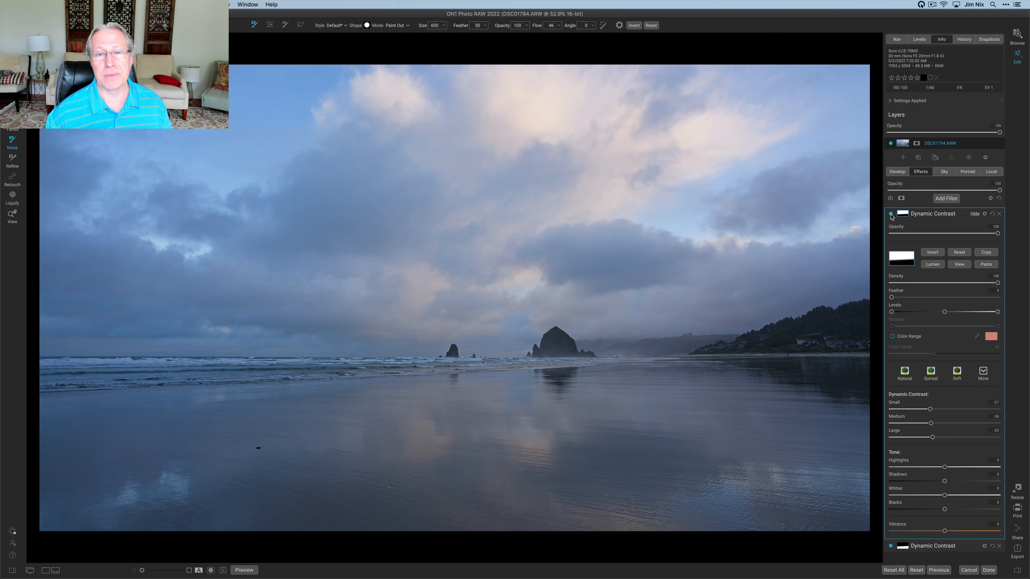
Add a Tone Enhancer filter and raise its Contrast slider
click(942, 201)
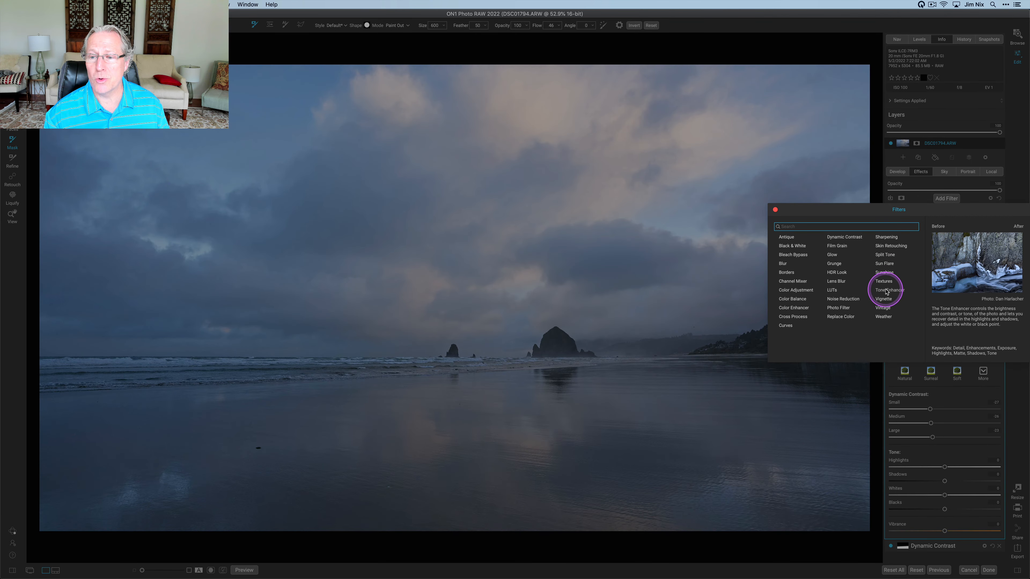
click(887, 290)
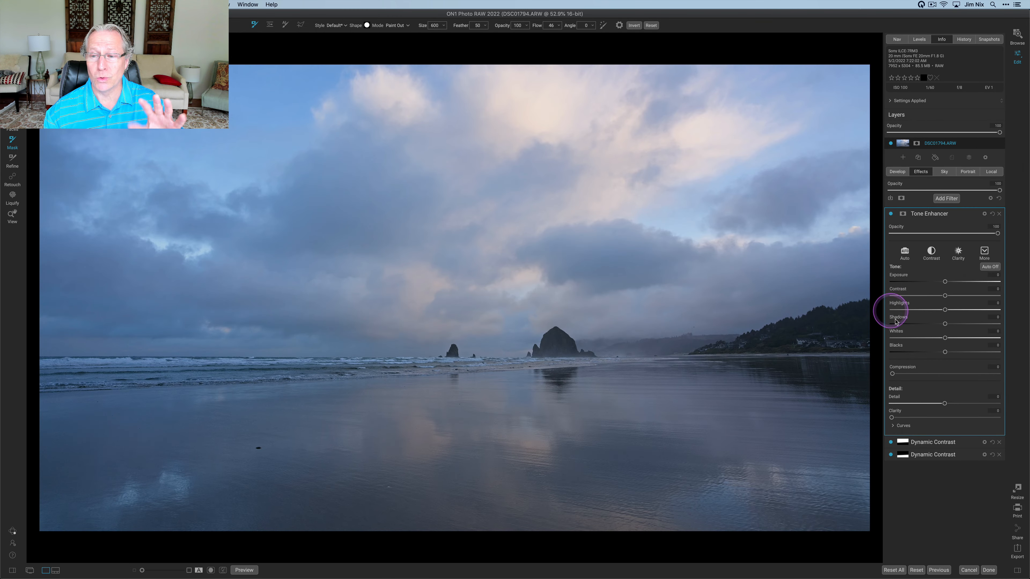
drag(945, 296, 970, 297)
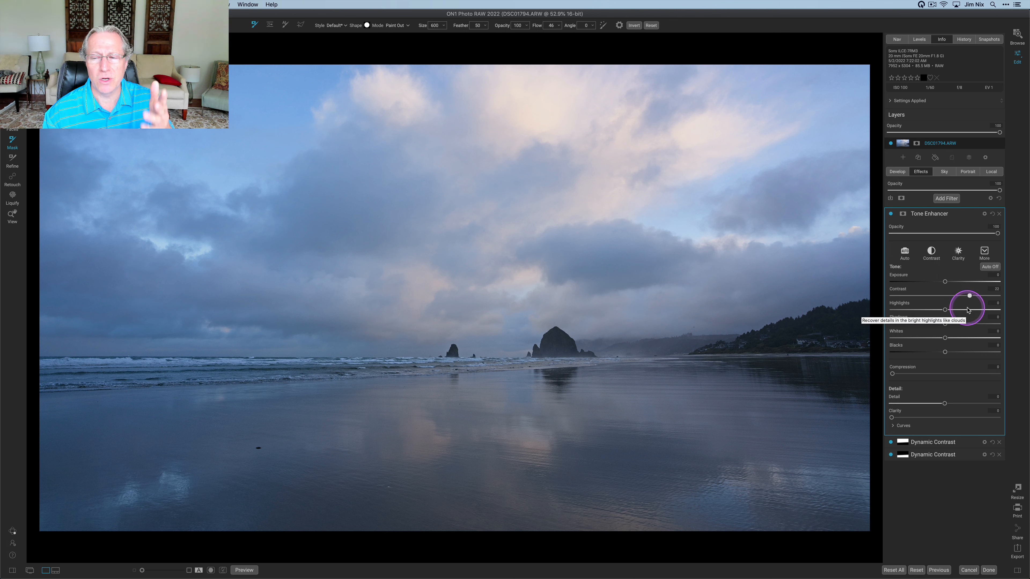
Expand Curves in the Tone Enhancer and build an S-curve with points in the highlights, midtones and shadows
click(894, 426)
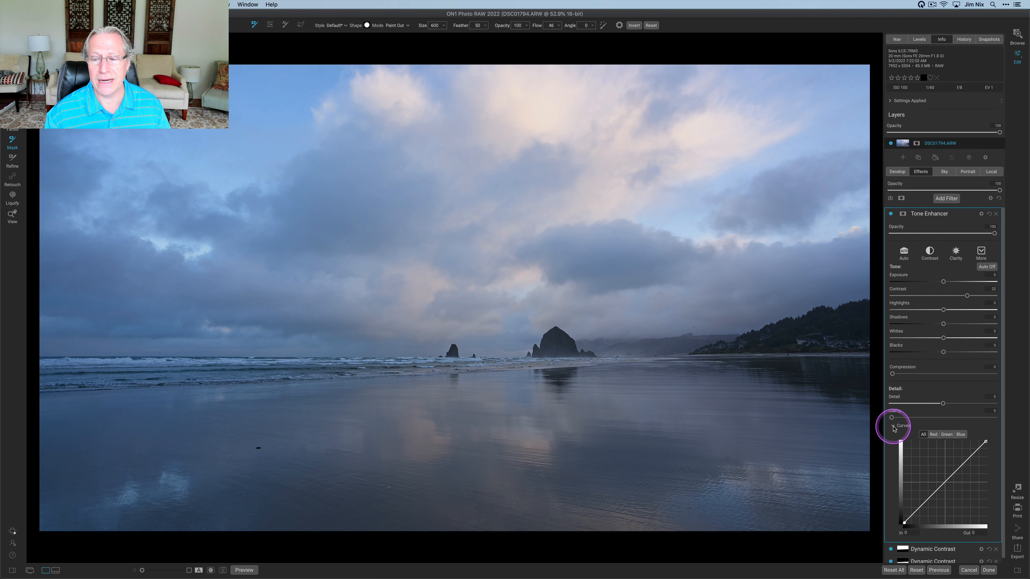
scroll(915, 419, down, 1)
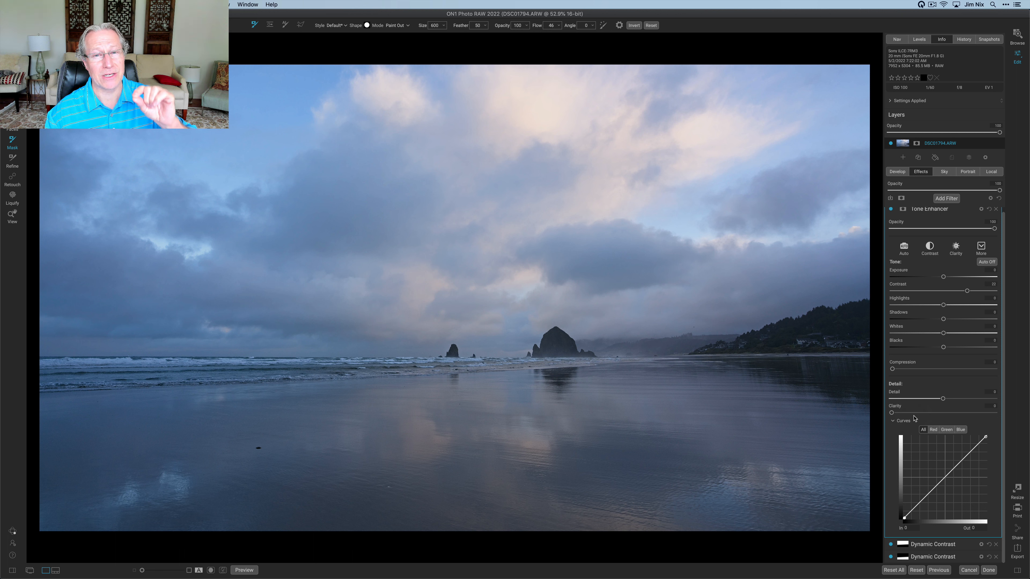
click(933, 332)
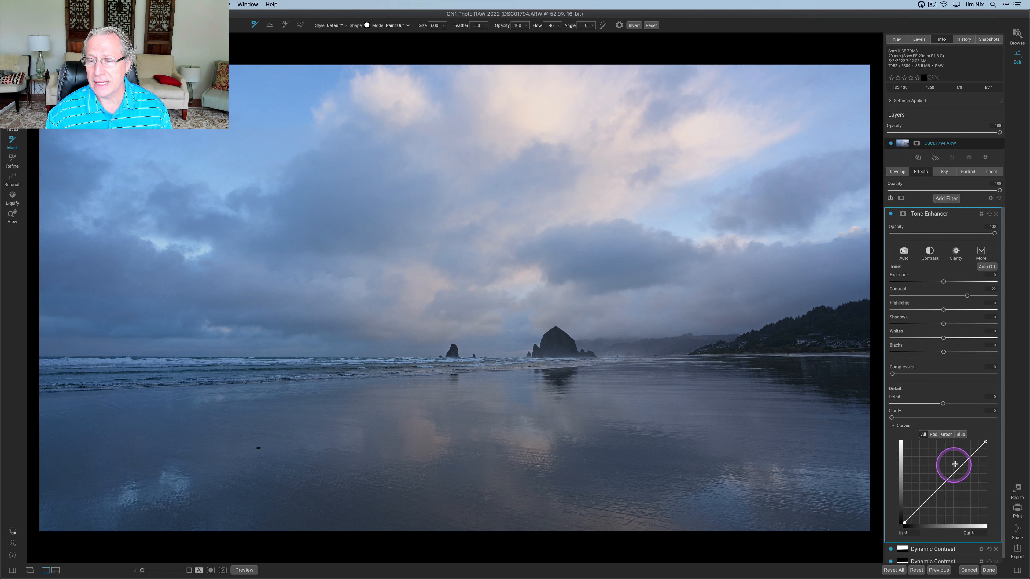
click(968, 461)
drag(969, 461, 965, 459)
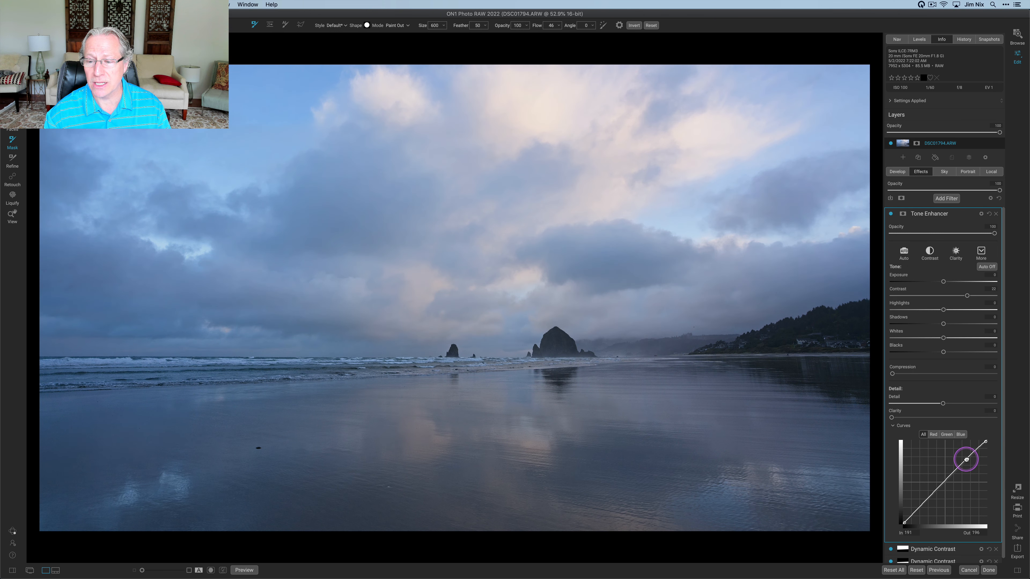
click(947, 480)
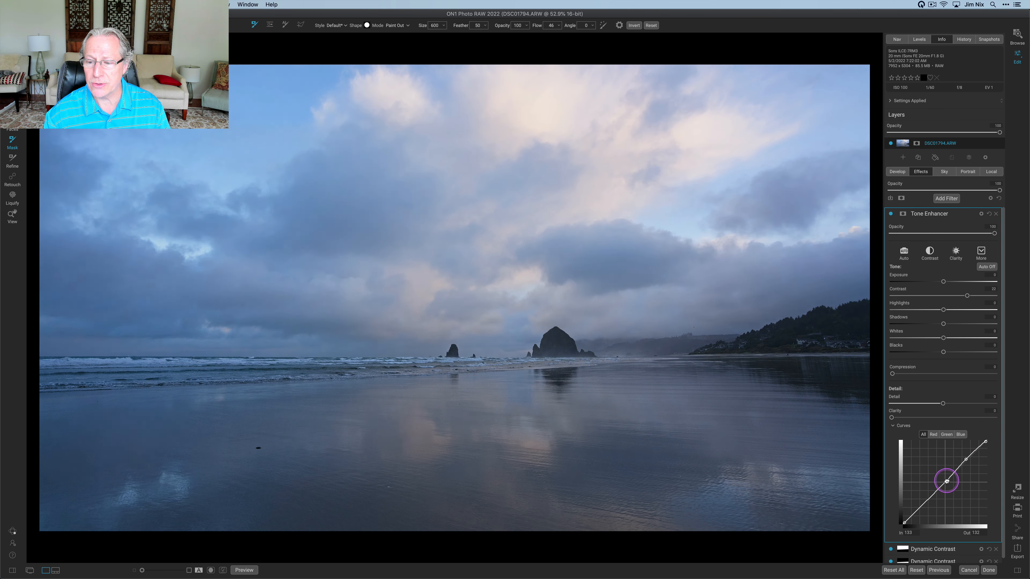
click(923, 507)
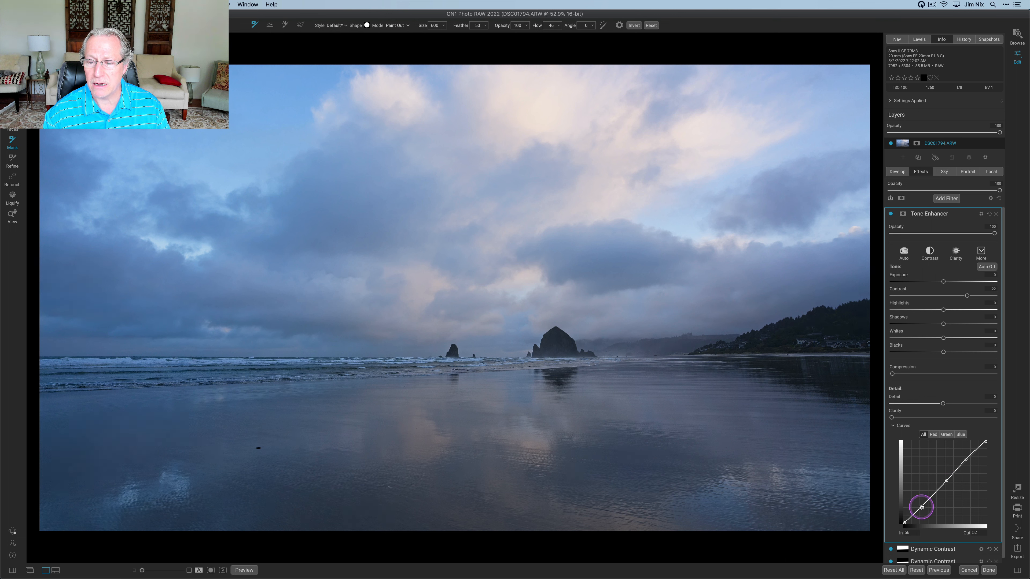
drag(923, 508, 923, 508)
click(947, 480)
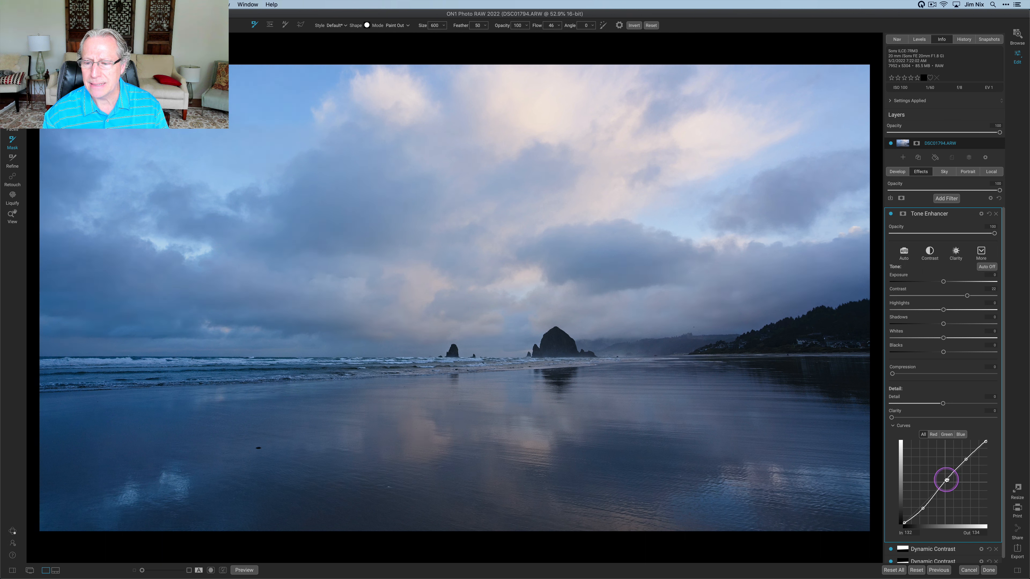
drag(947, 480, 947, 481)
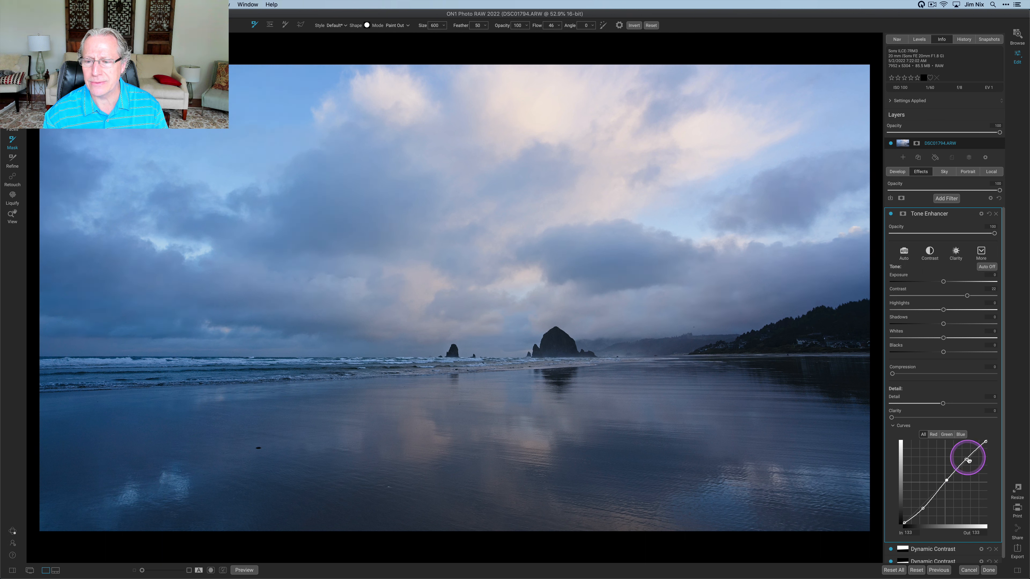
Toggle the Tone Enhancer filter off and on to compare before and after
click(891, 215)
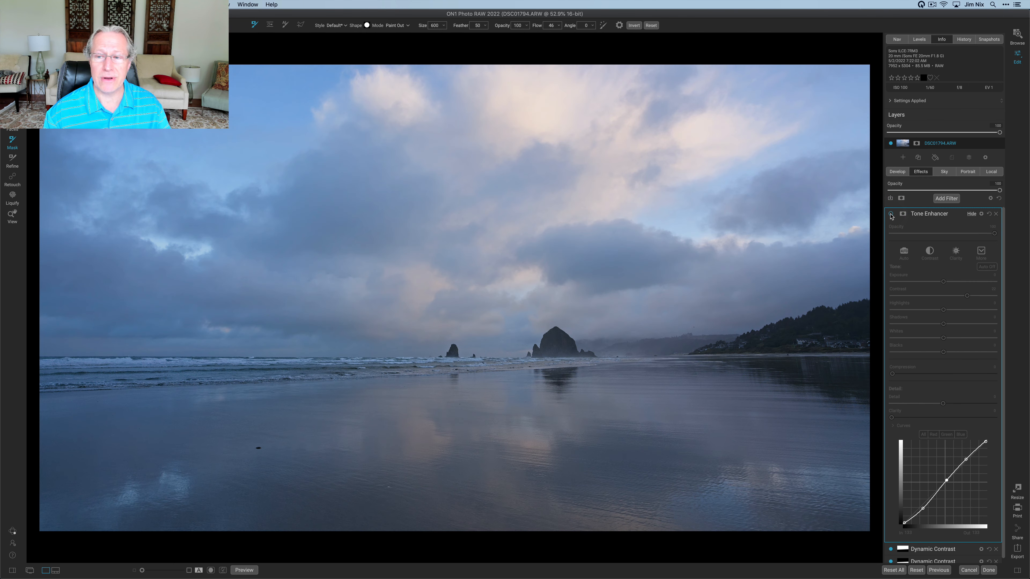
click(890, 215)
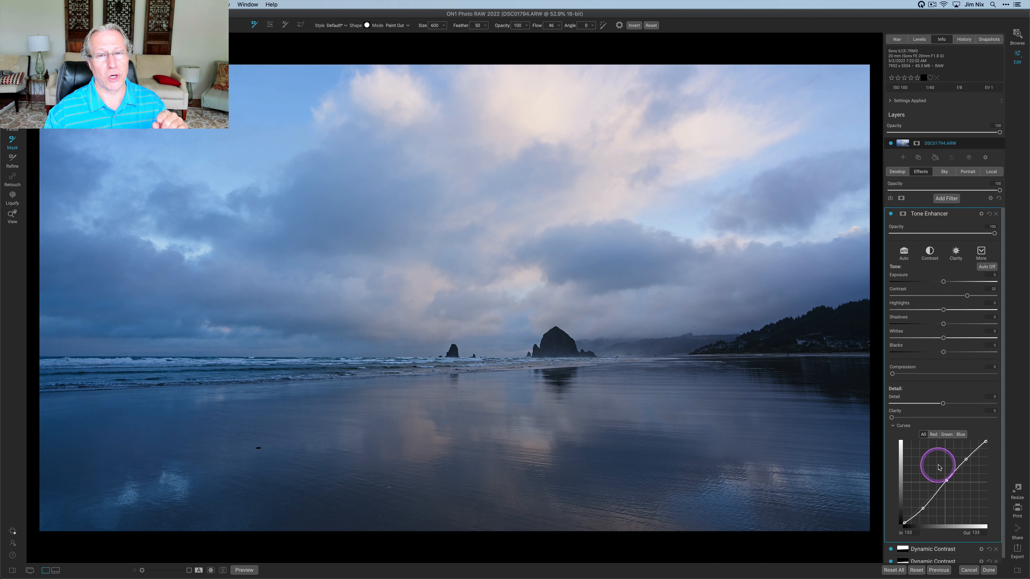
click(891, 214)
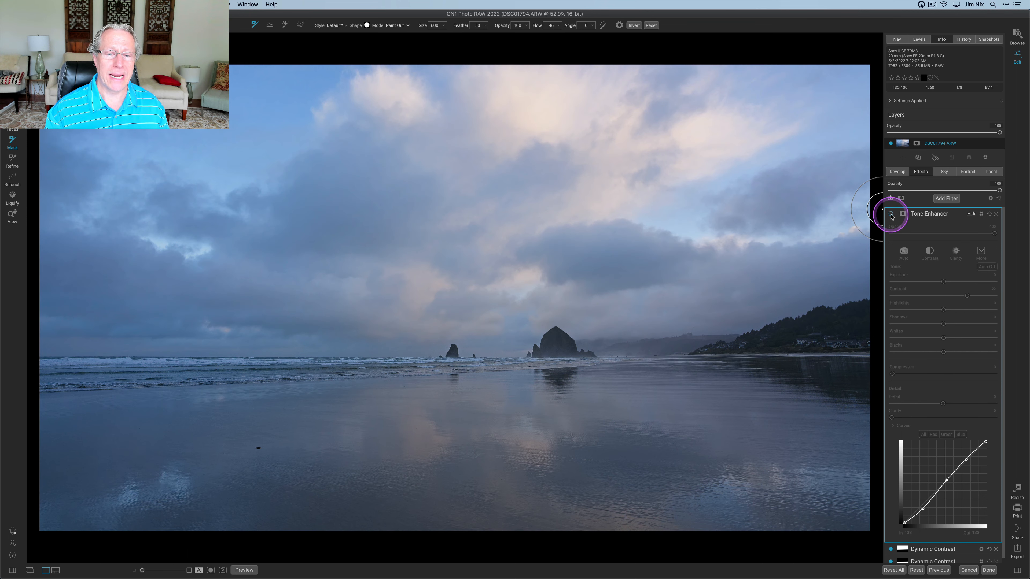
click(891, 214)
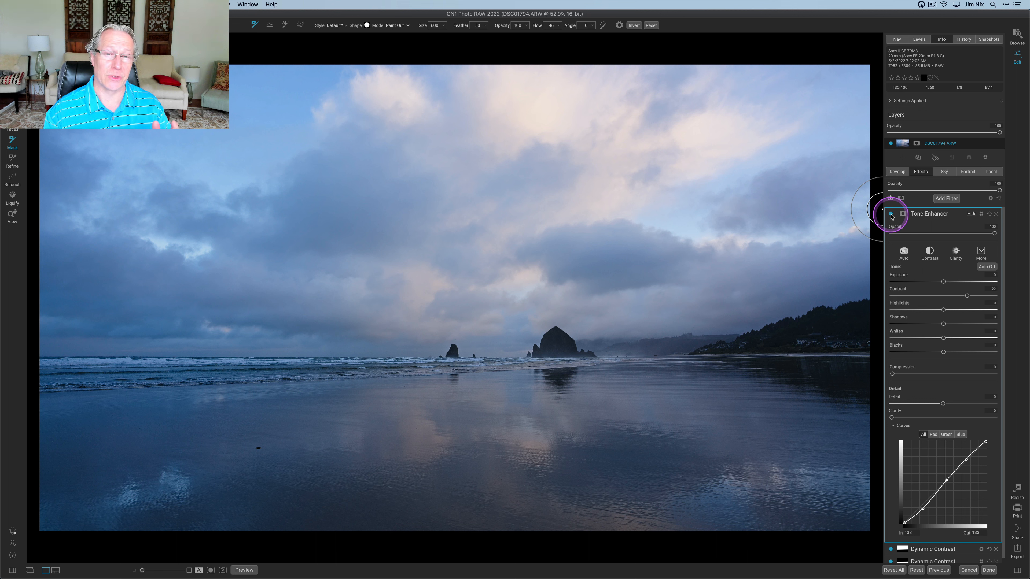
Add a Color Enhancer filter, apply its Warmer style, and toggle the filter off and on to compare
key(z)
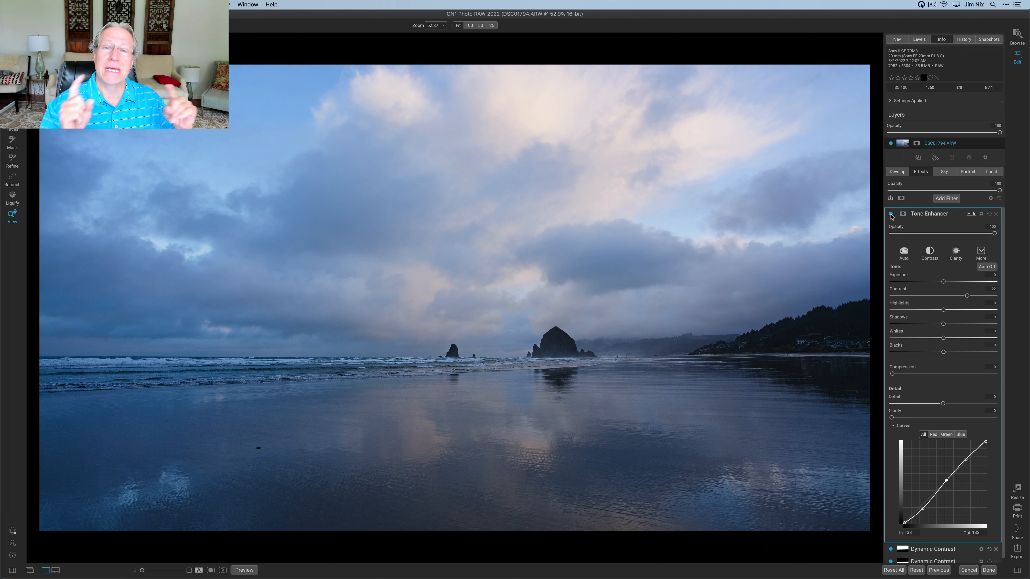
click(944, 198)
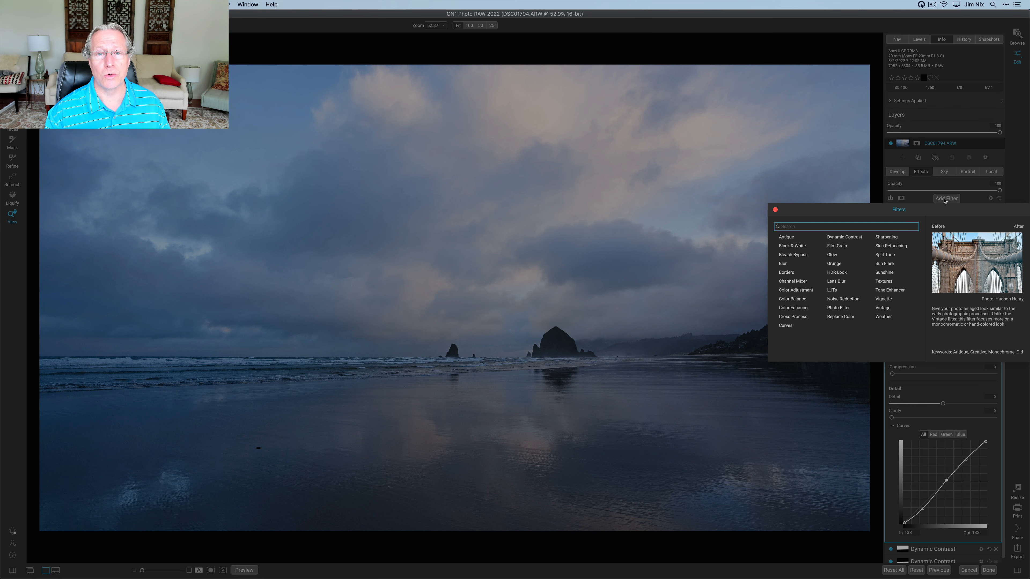
click(797, 309)
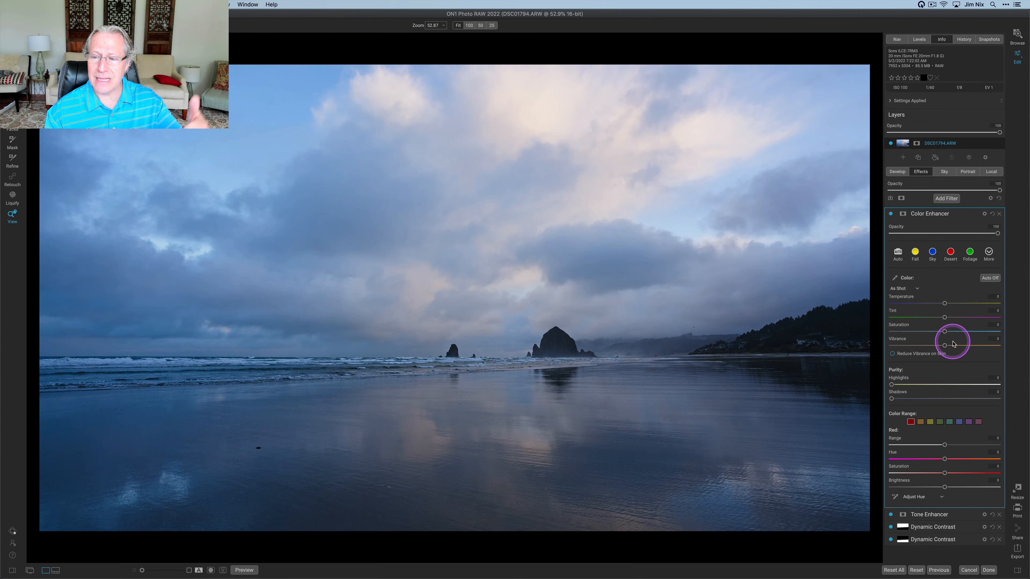
click(989, 252)
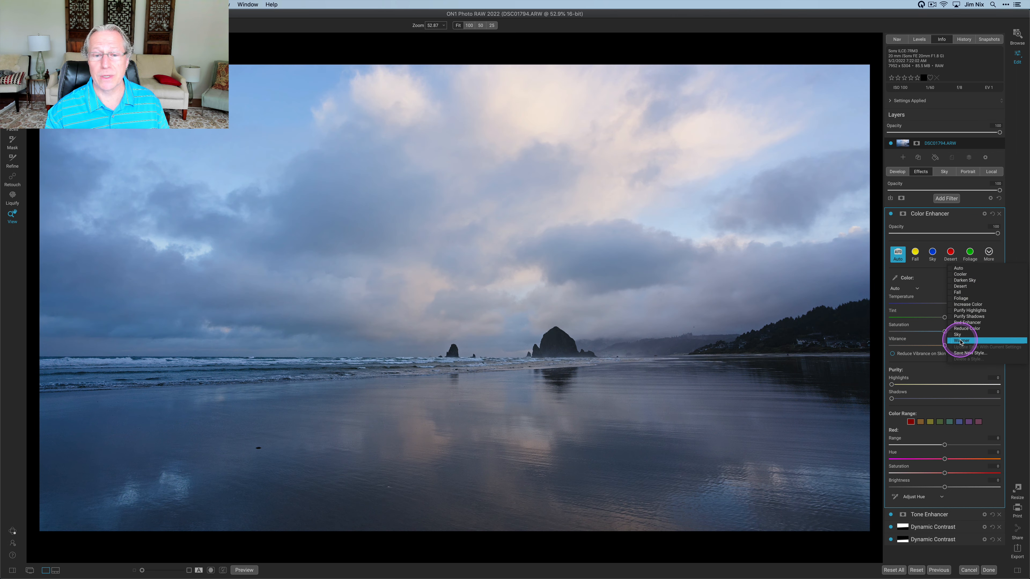
click(962, 341)
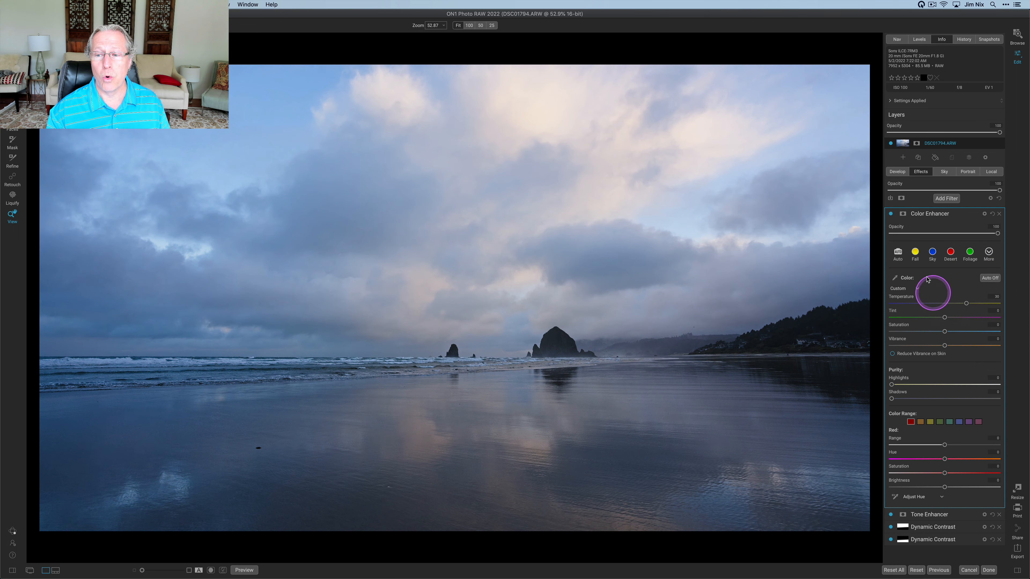
click(892, 215)
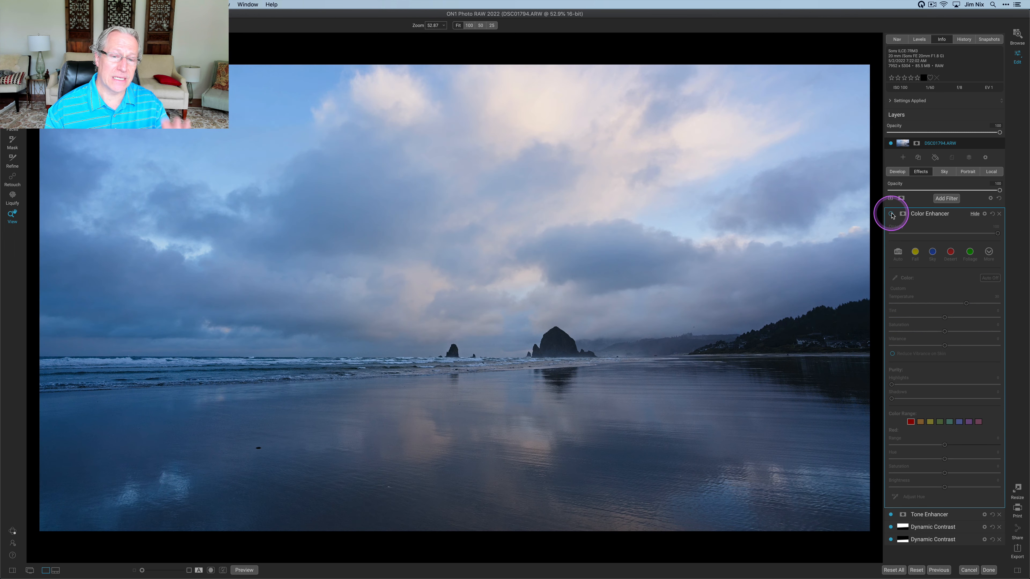
click(891, 214)
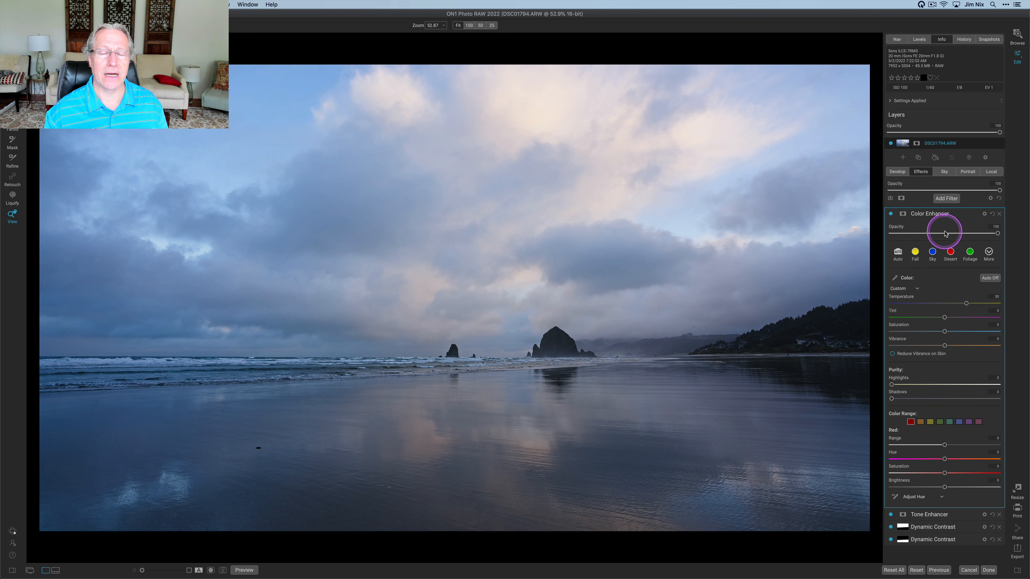
Add a Color Balance filter and raise the Highlights Amount slider to tint the highlights pink
click(947, 199)
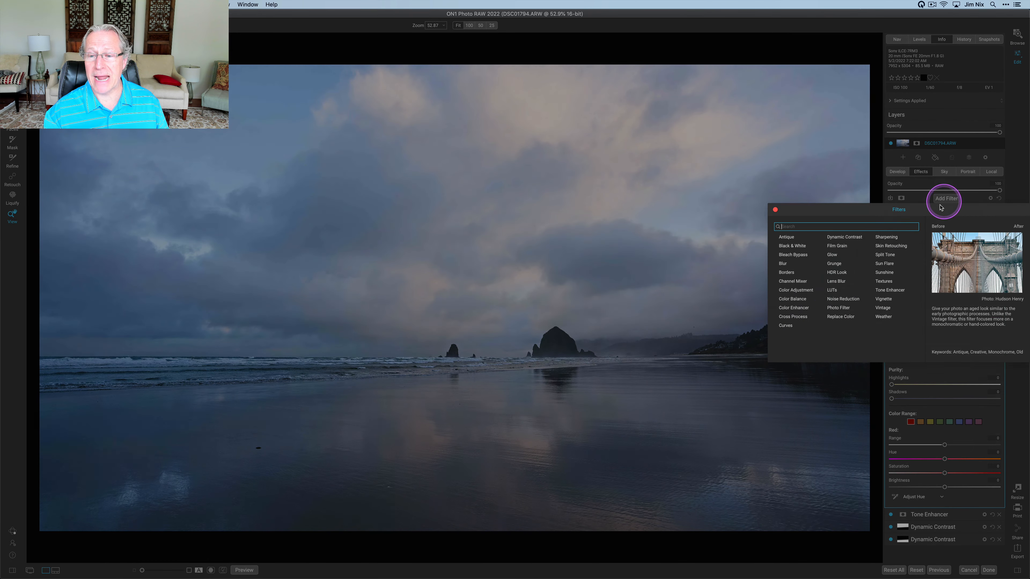
click(793, 300)
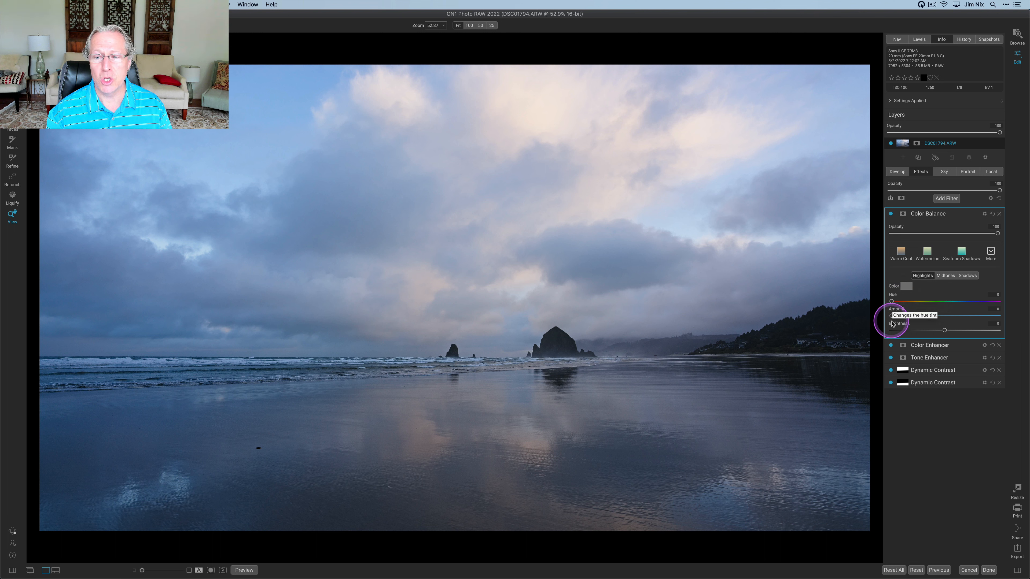
drag(892, 316, 929, 317)
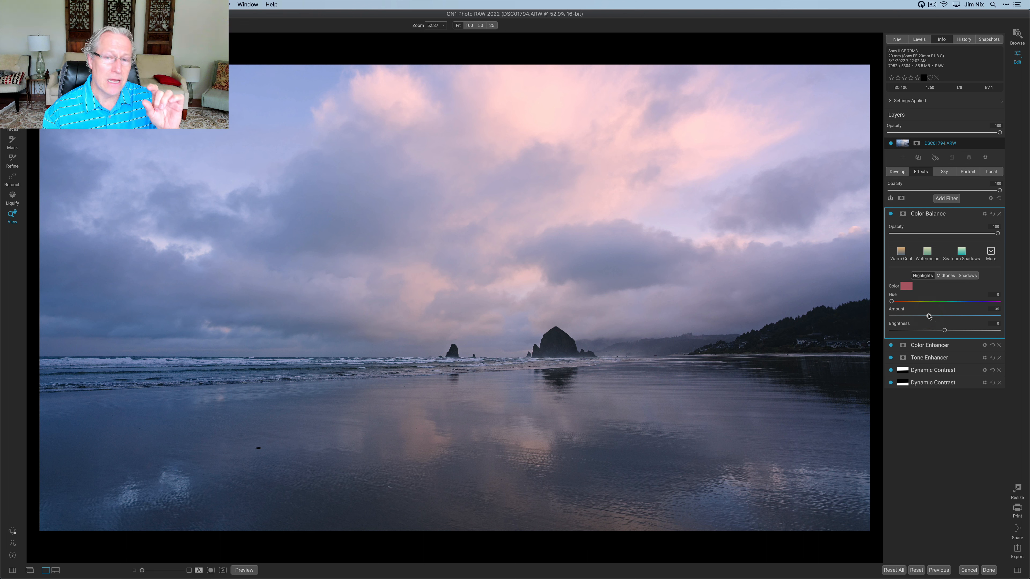
Switch the Color Balance to Midtones and raise its Amount slider slightly
click(945, 276)
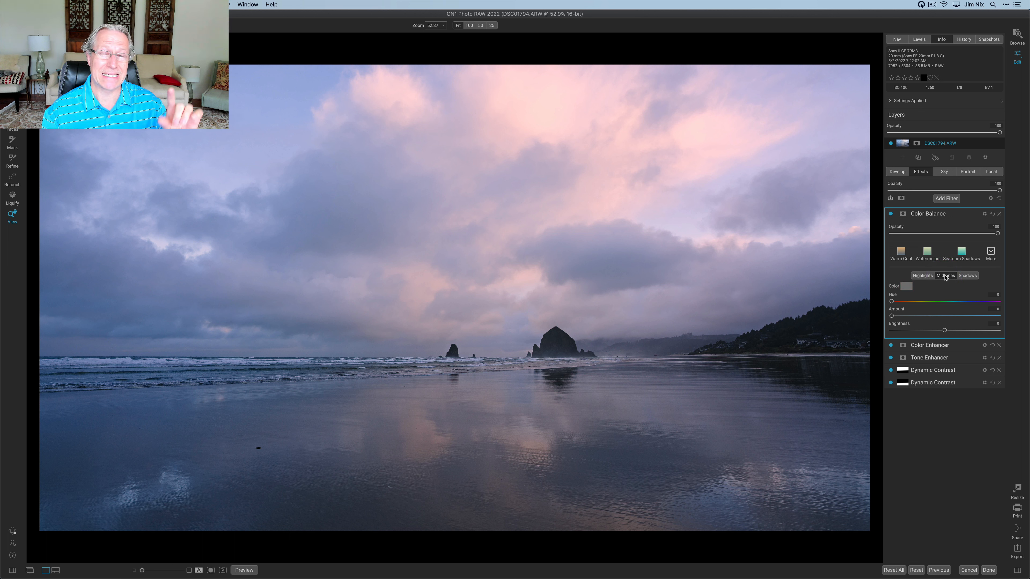
click(891, 316)
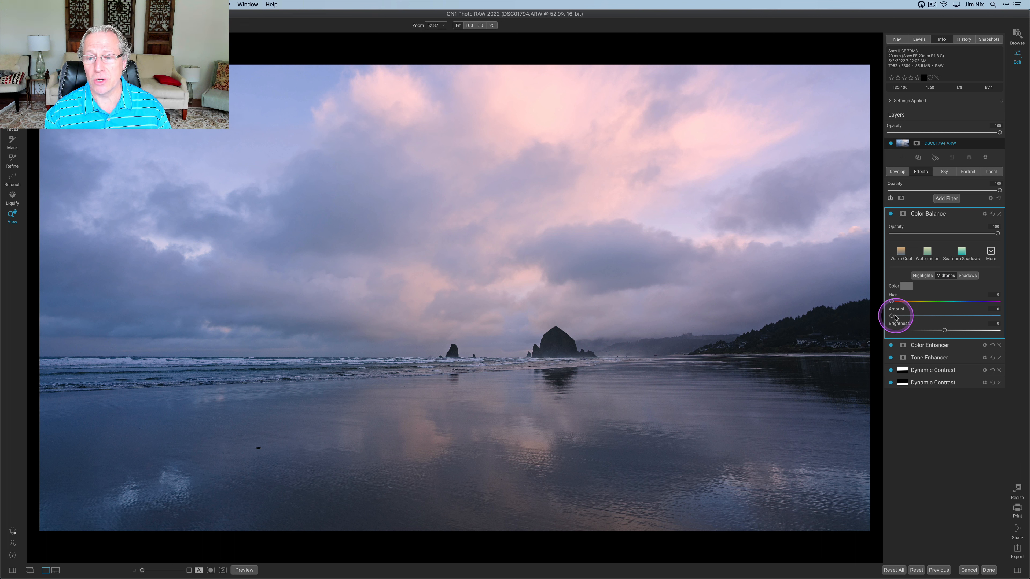
drag(892, 316, 902, 316)
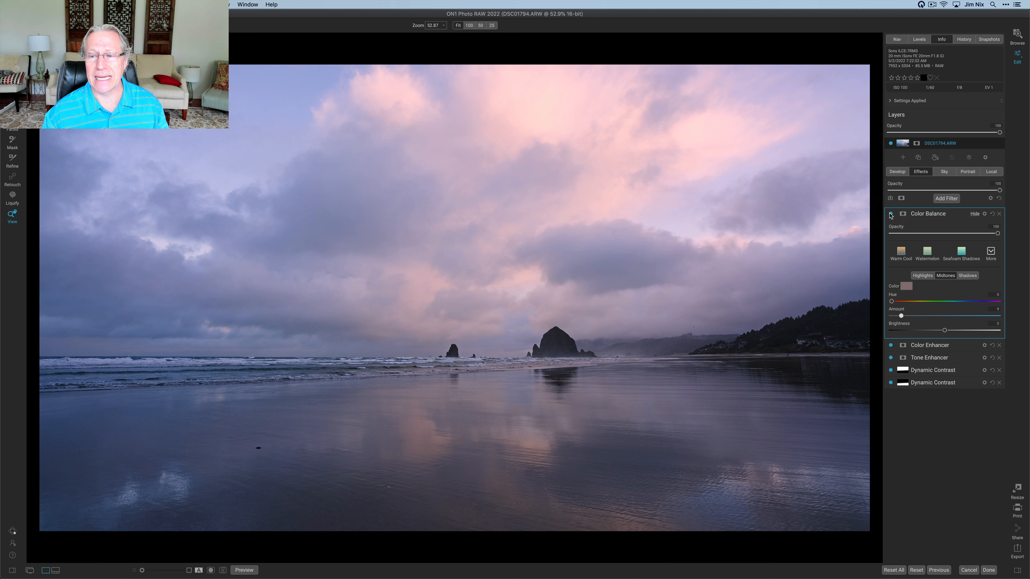
Toggle the Color Balance and Color Enhancer filters off and on to compare their effects
click(891, 214)
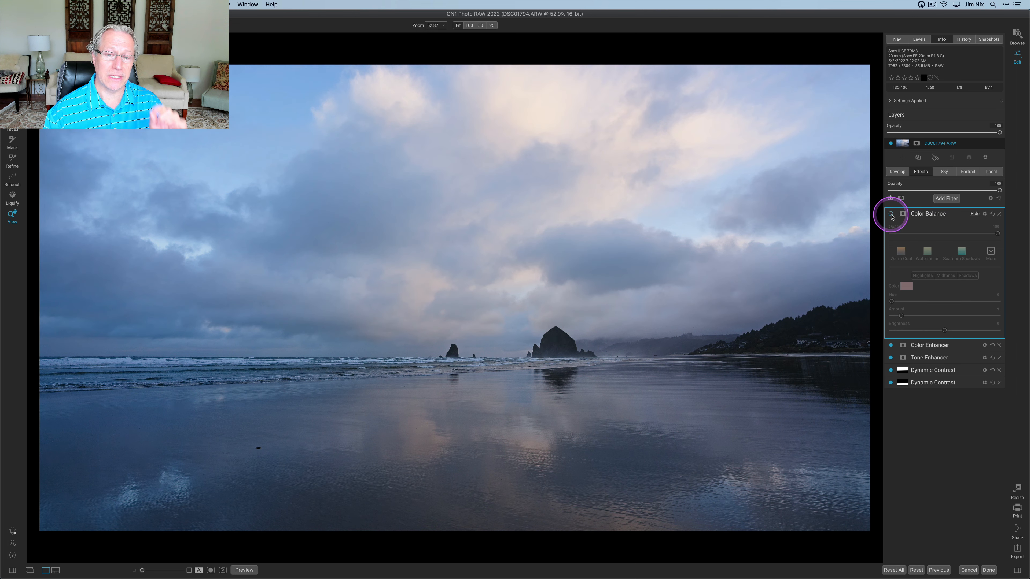
click(891, 215)
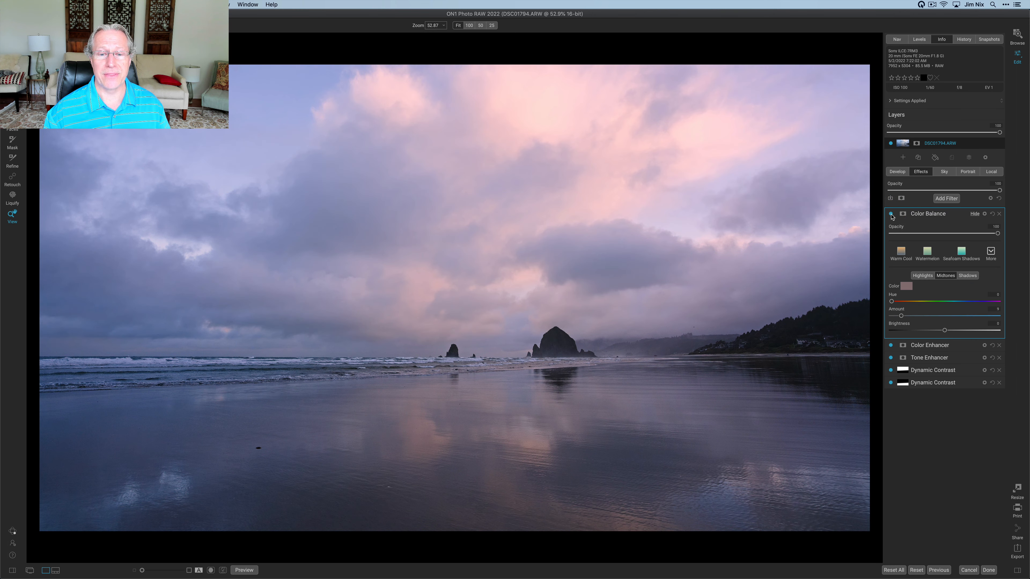
click(892, 346)
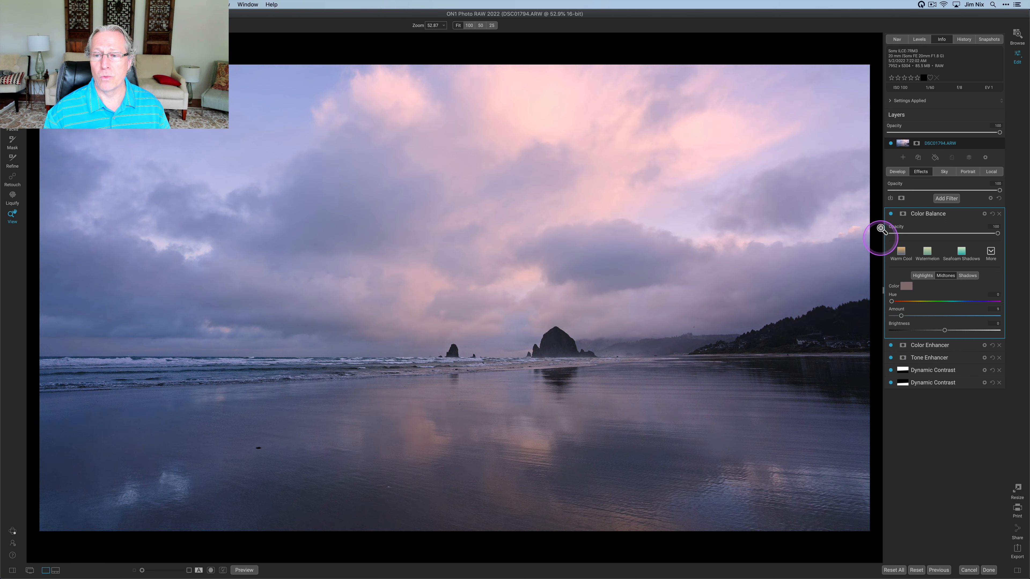
click(891, 213)
click(892, 346)
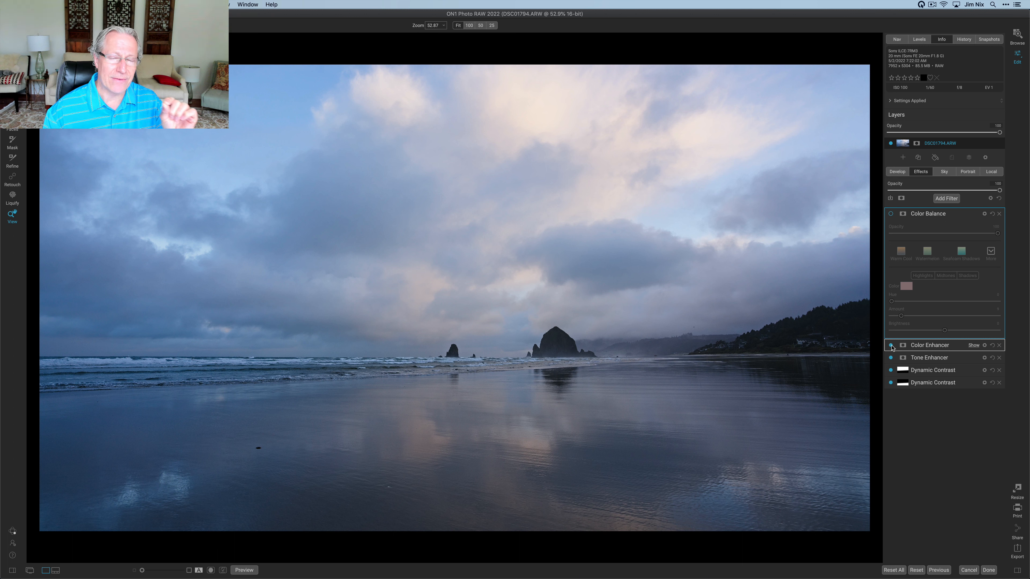
click(891, 346)
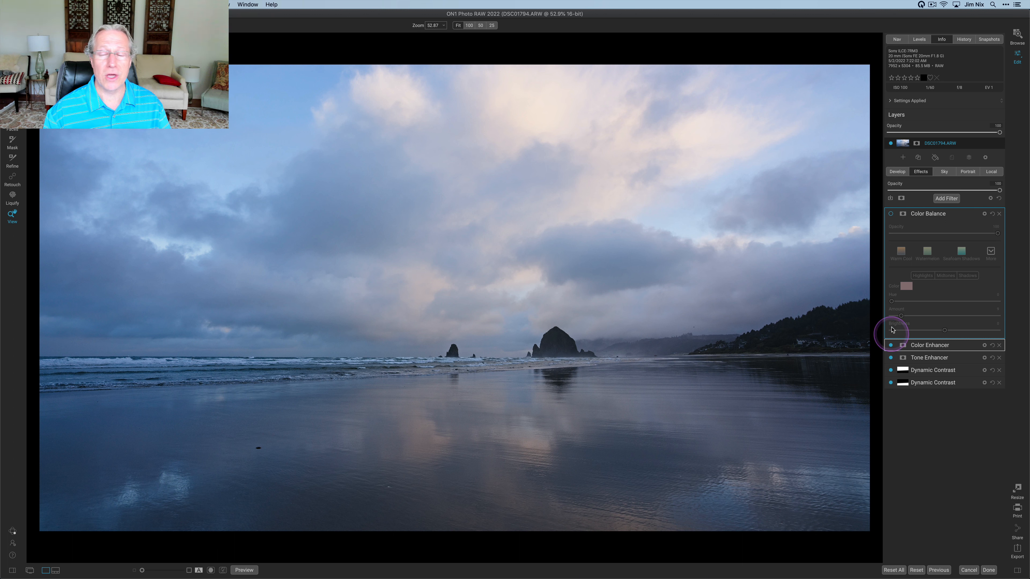
click(891, 213)
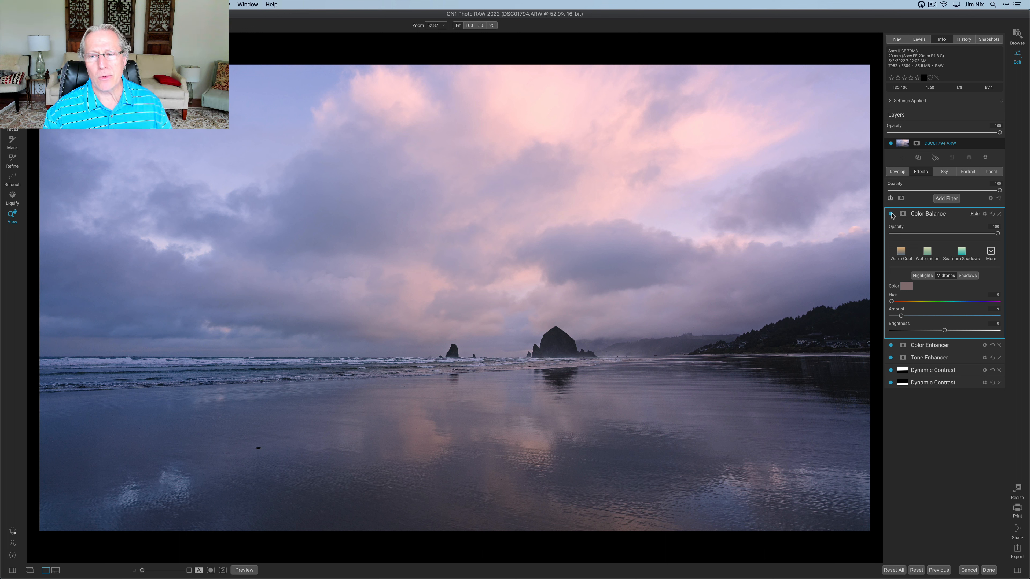
Add a Glow filter and apply one of its preset styles from the More list
click(947, 199)
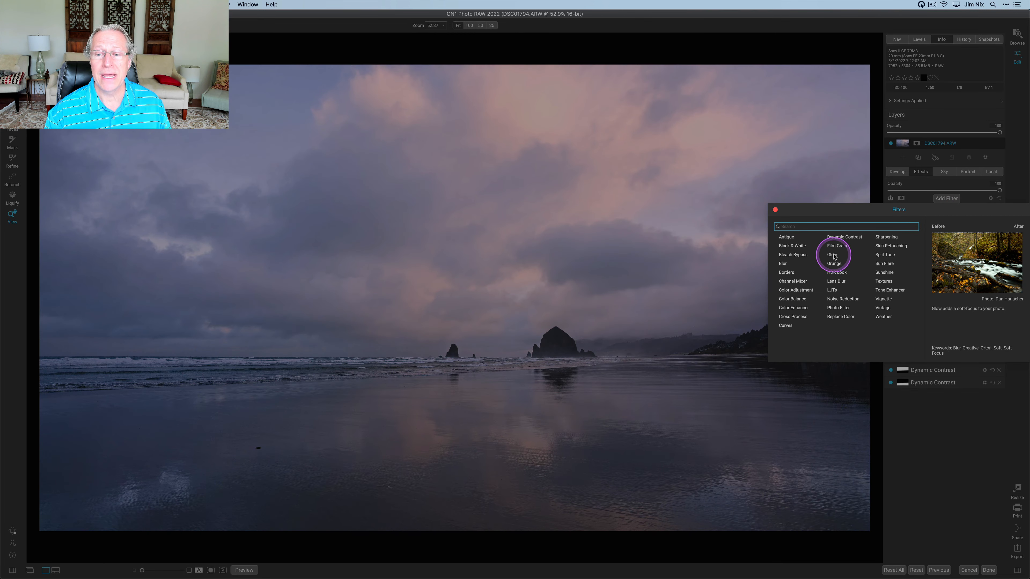
click(832, 255)
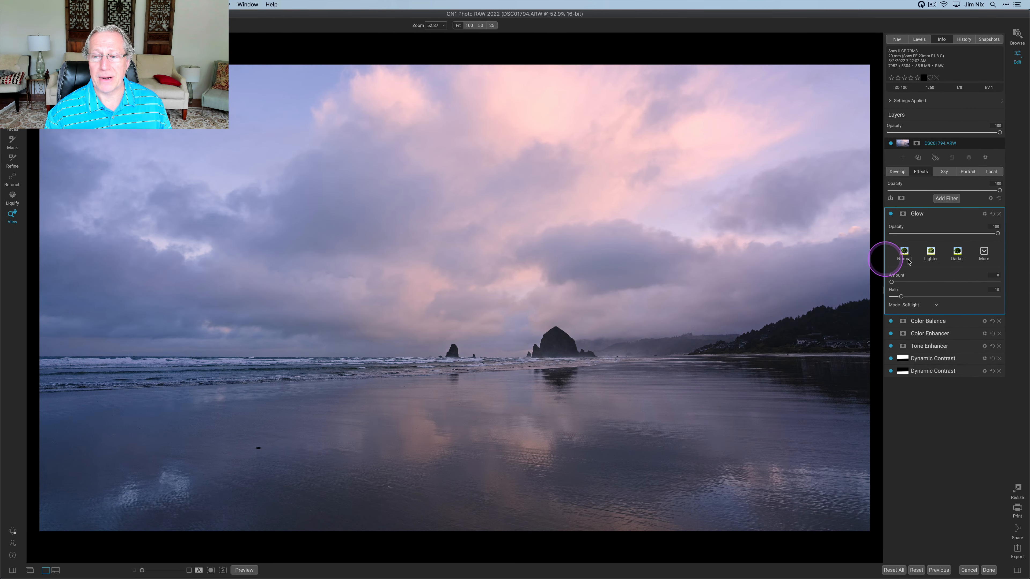
click(984, 253)
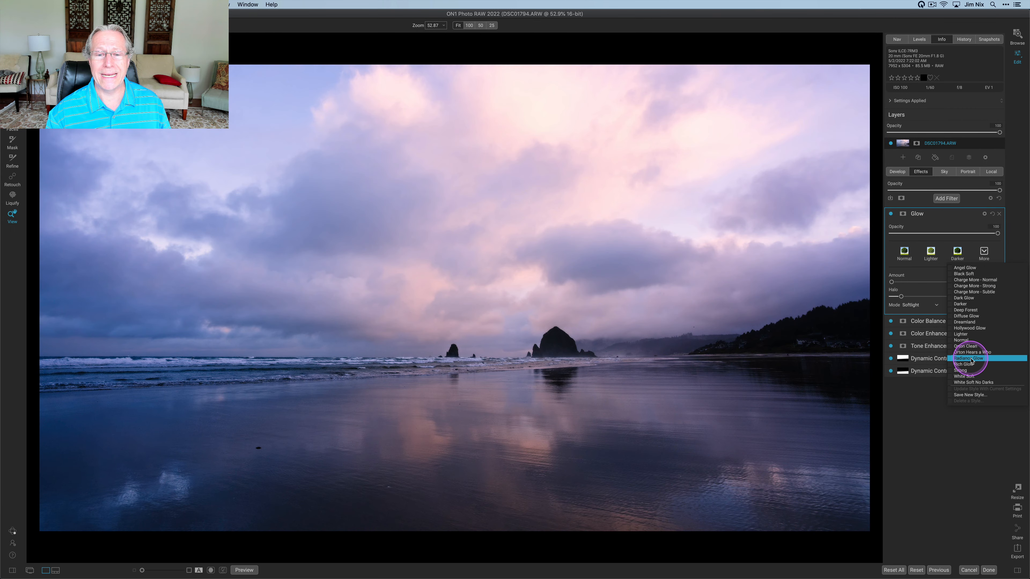
click(971, 359)
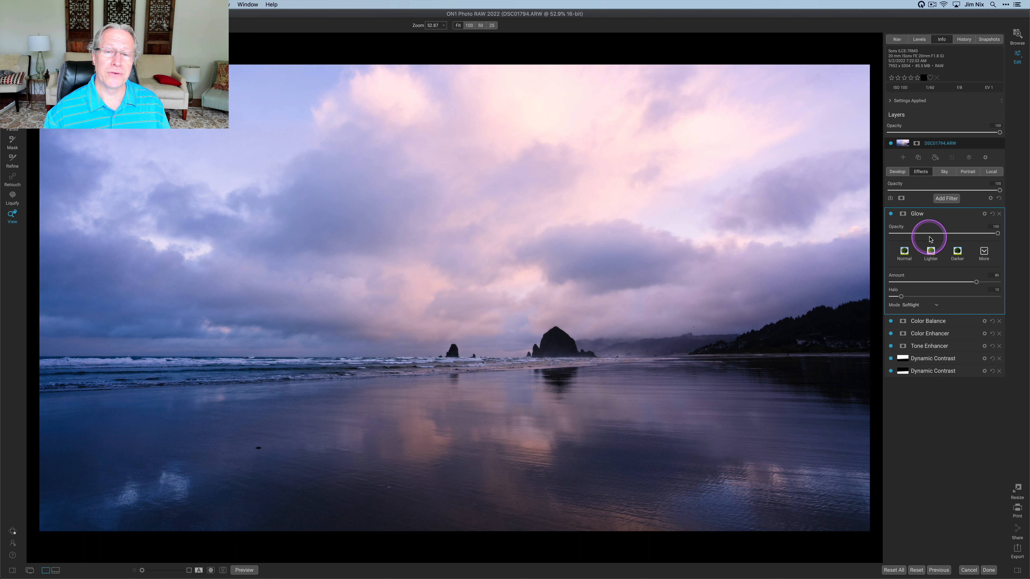
Lower the Glow filter's Opacity to about half and toggle the filter off and on to compare
click(945, 234)
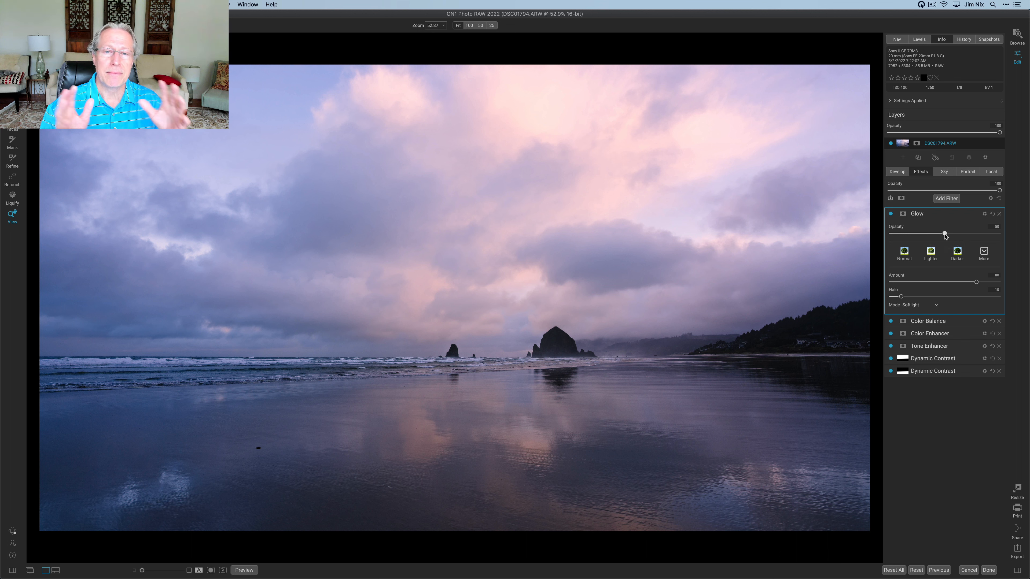
click(891, 215)
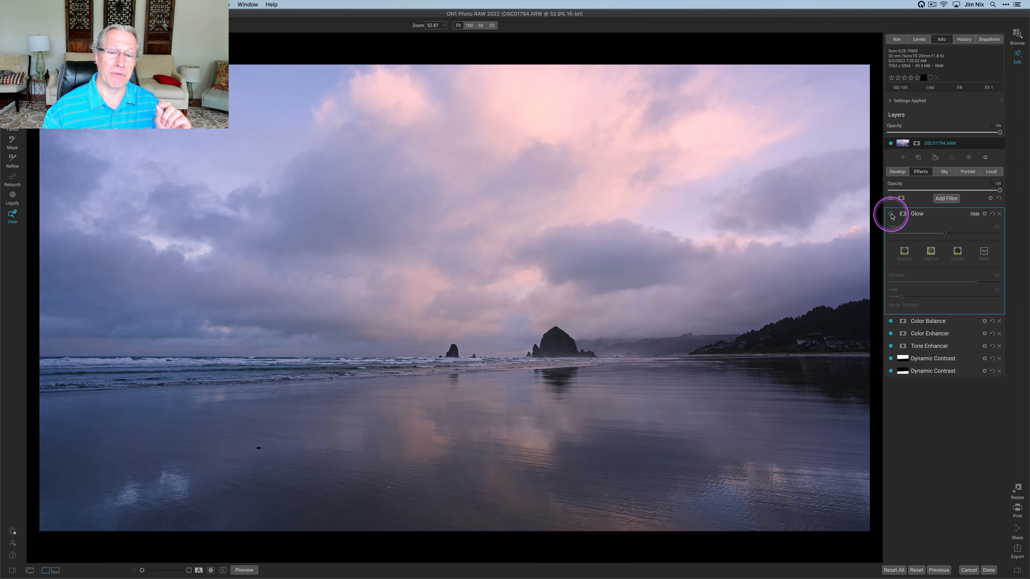
click(891, 214)
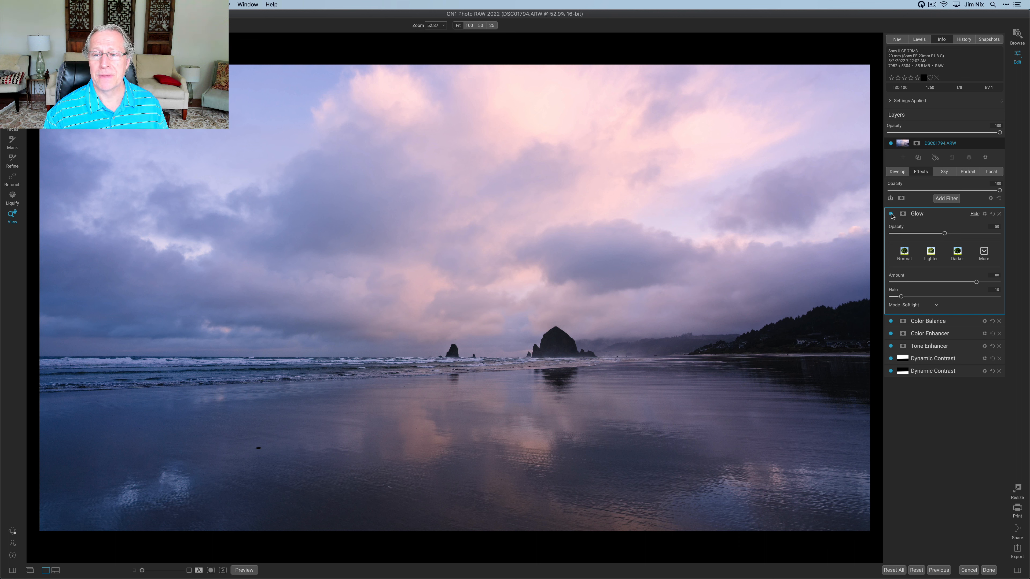
click(891, 215)
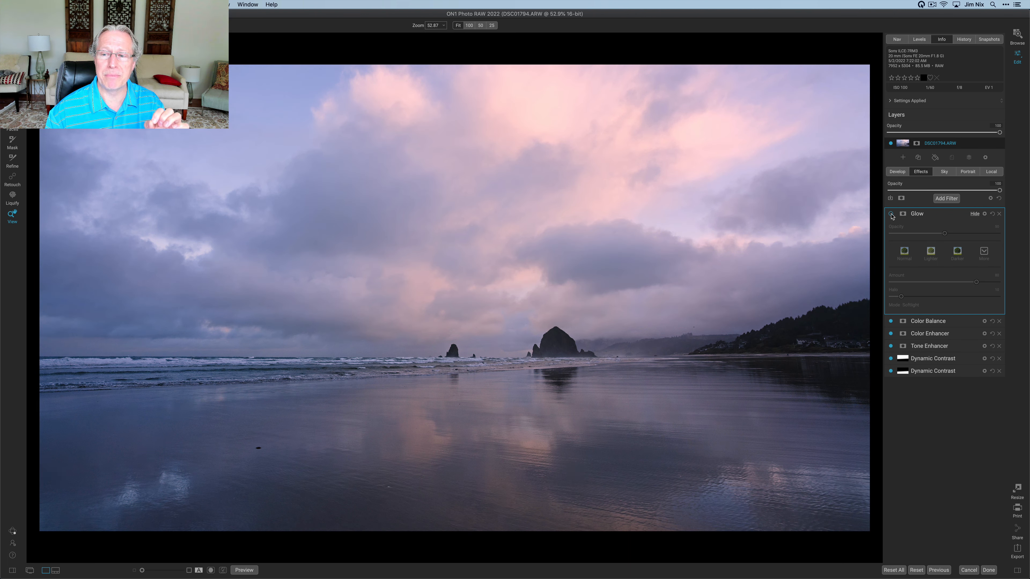
click(891, 214)
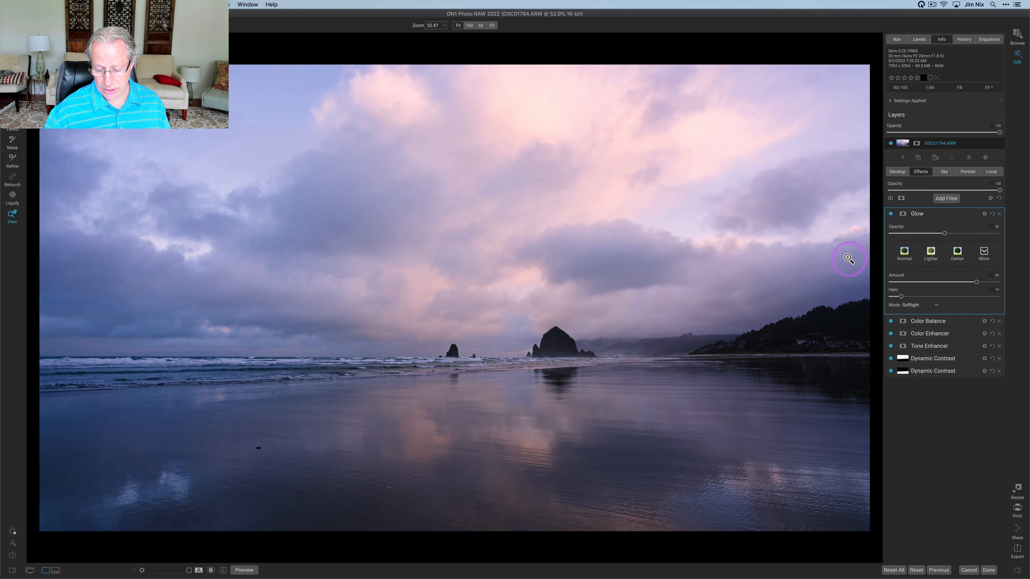
Collapse the Glow filter and toggle the preview off and on to compare the original with the edit
key(backslash)
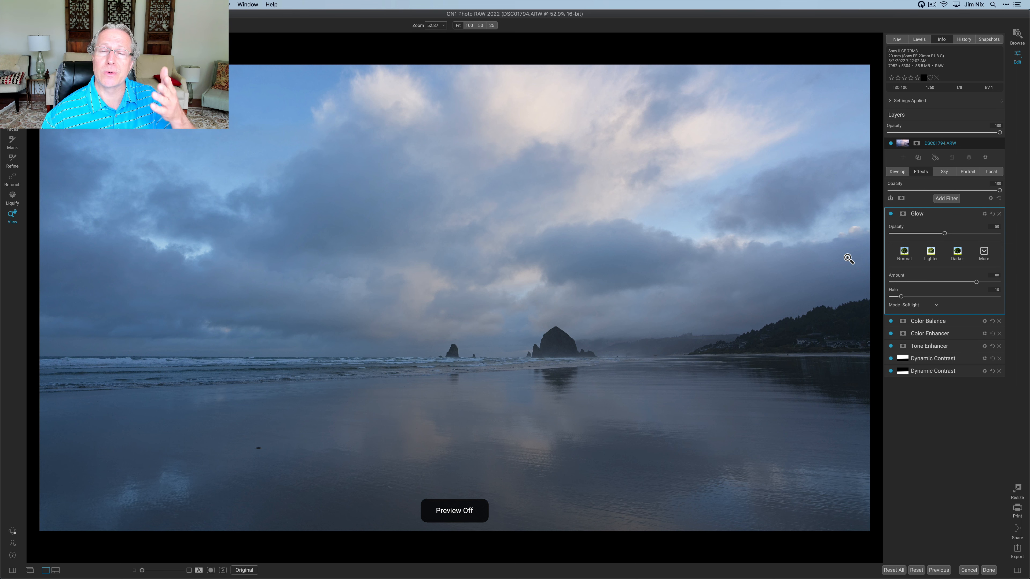
key(super+p)
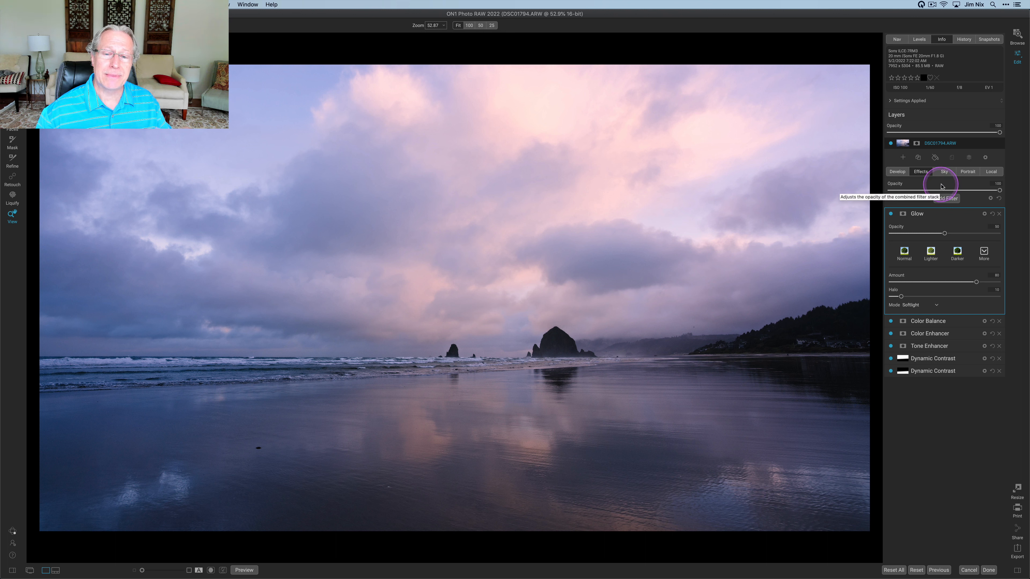
click(940, 220)
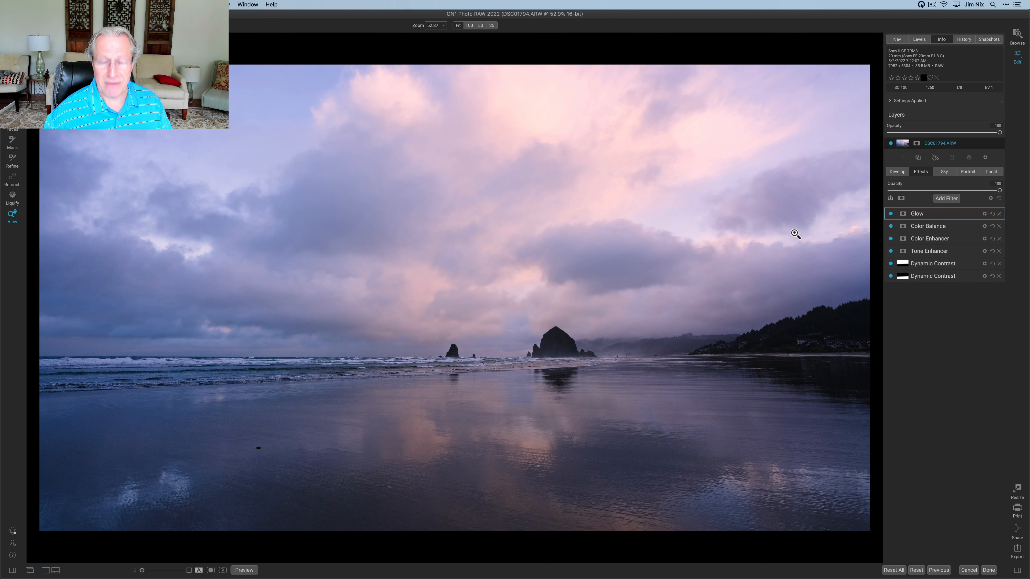
key(backslash)
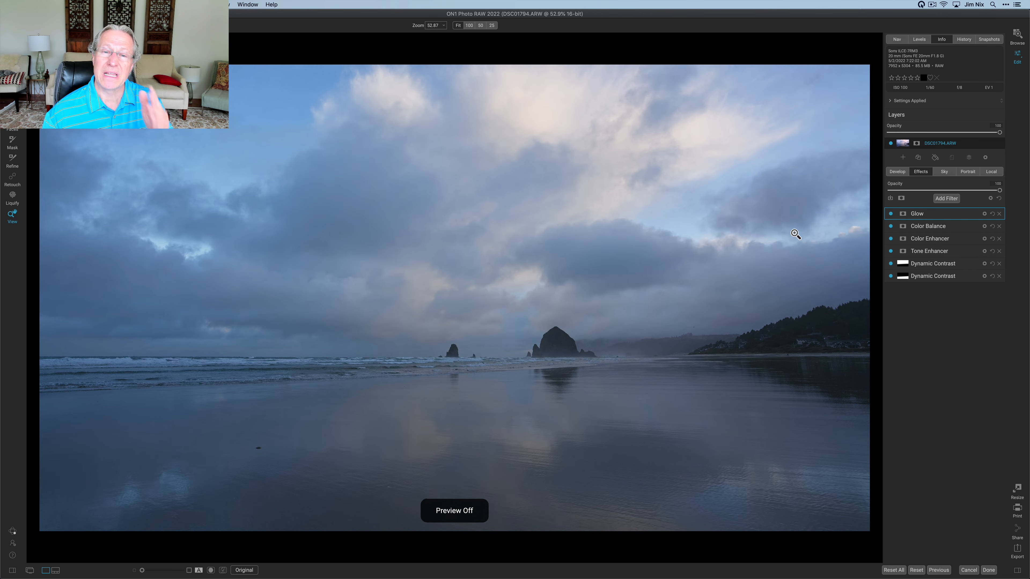
key(backslash)
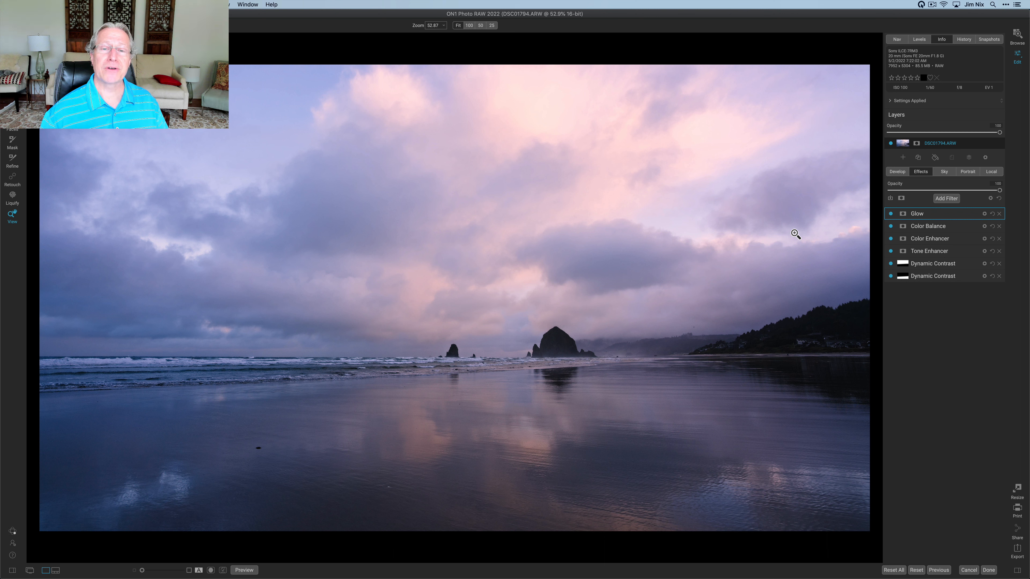